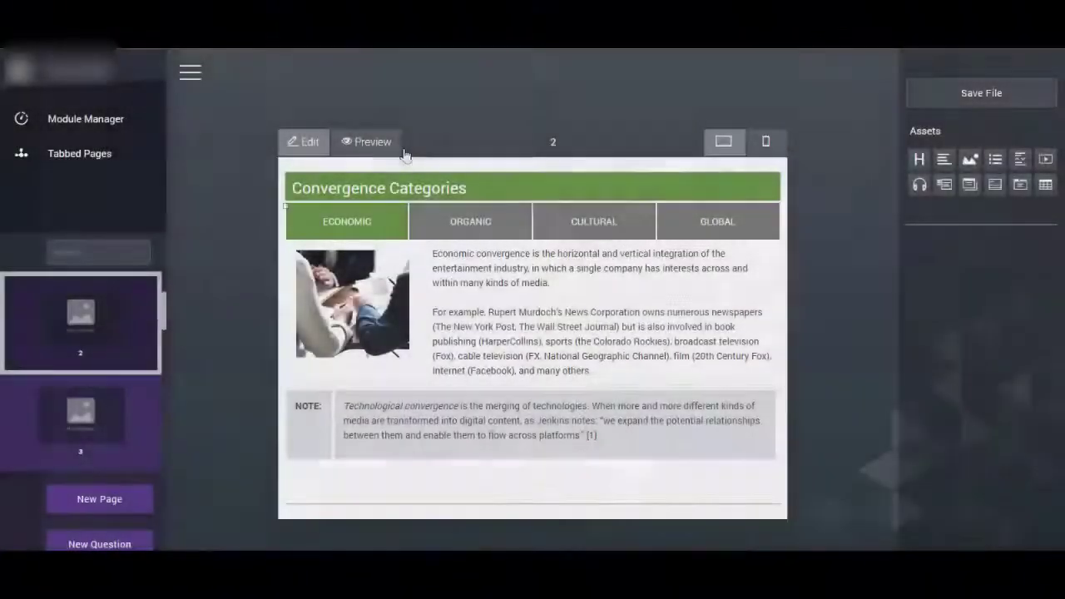
# Preview the sample page, view its Organic and Cultural tabs, and open the Duration section on the following Virtual Life page.
pyautogui.click(359, 142)
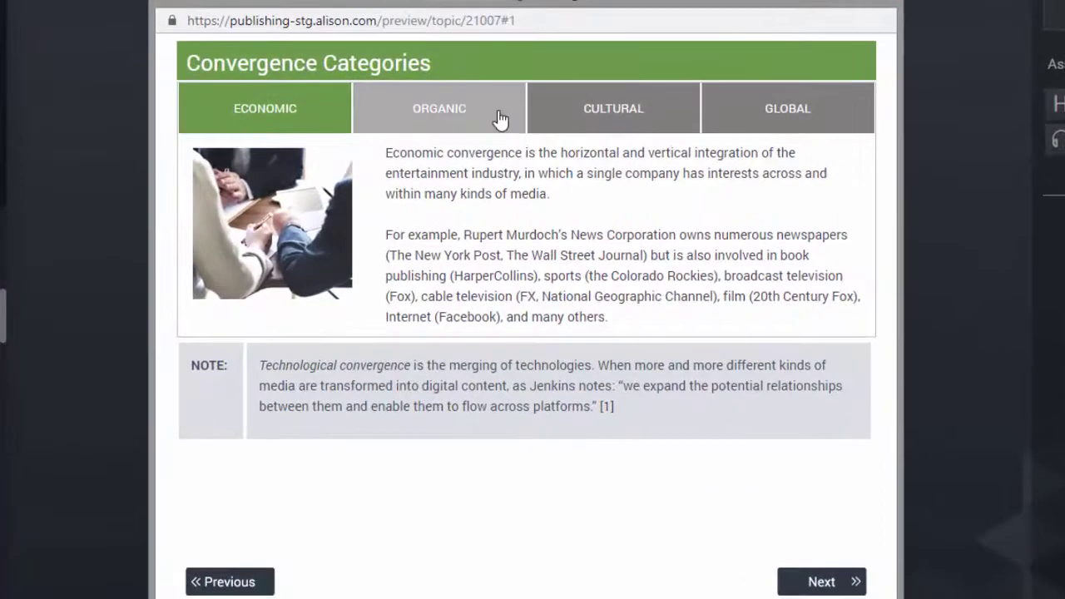
pyautogui.click(500, 120)
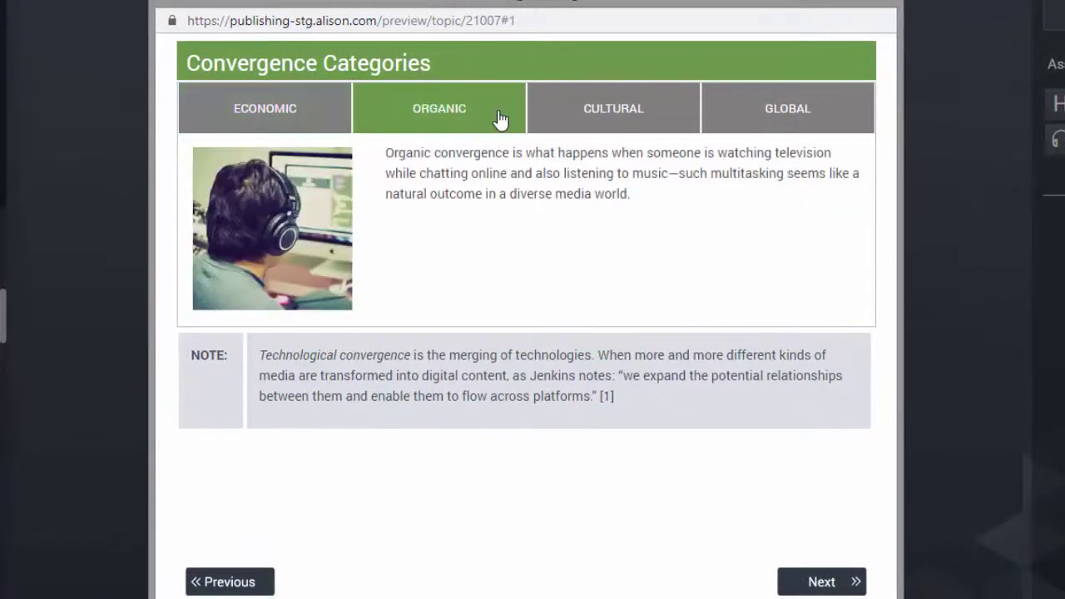
pyautogui.click(608, 119)
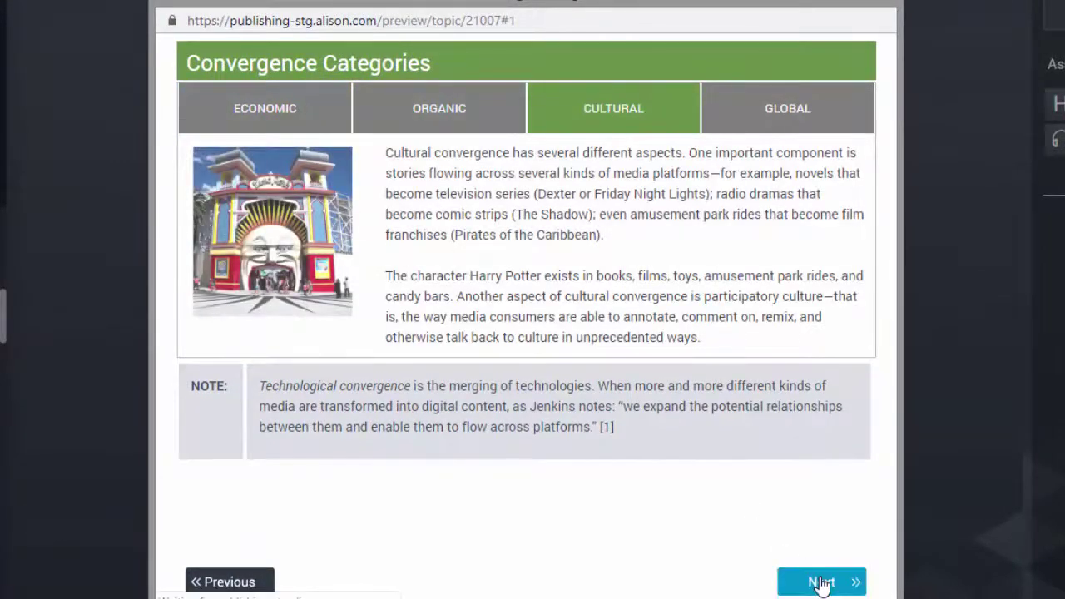
pyautogui.click(821, 583)
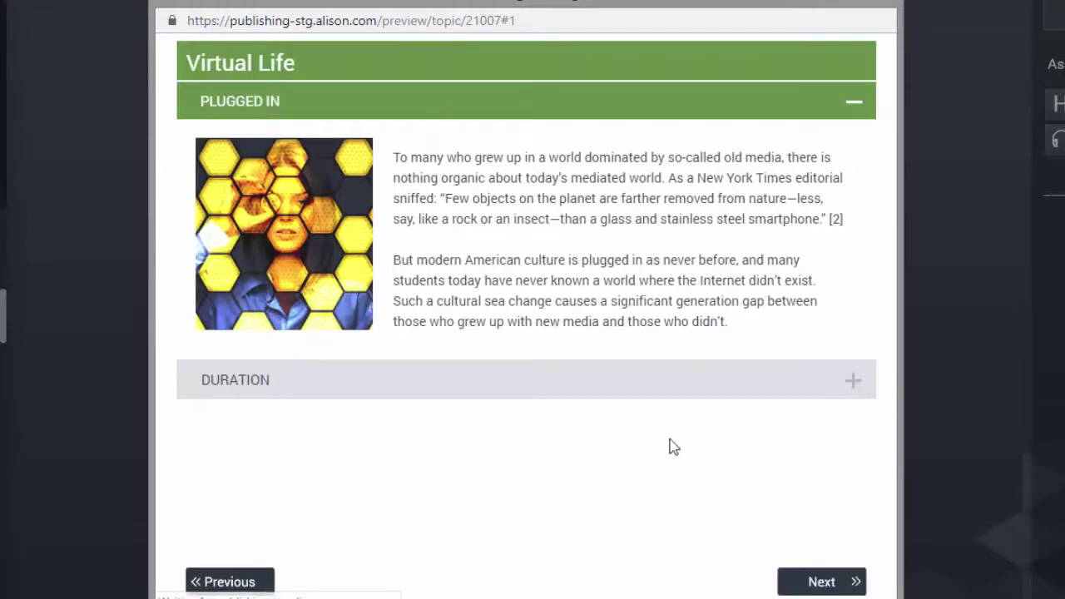
pyautogui.click(652, 391)
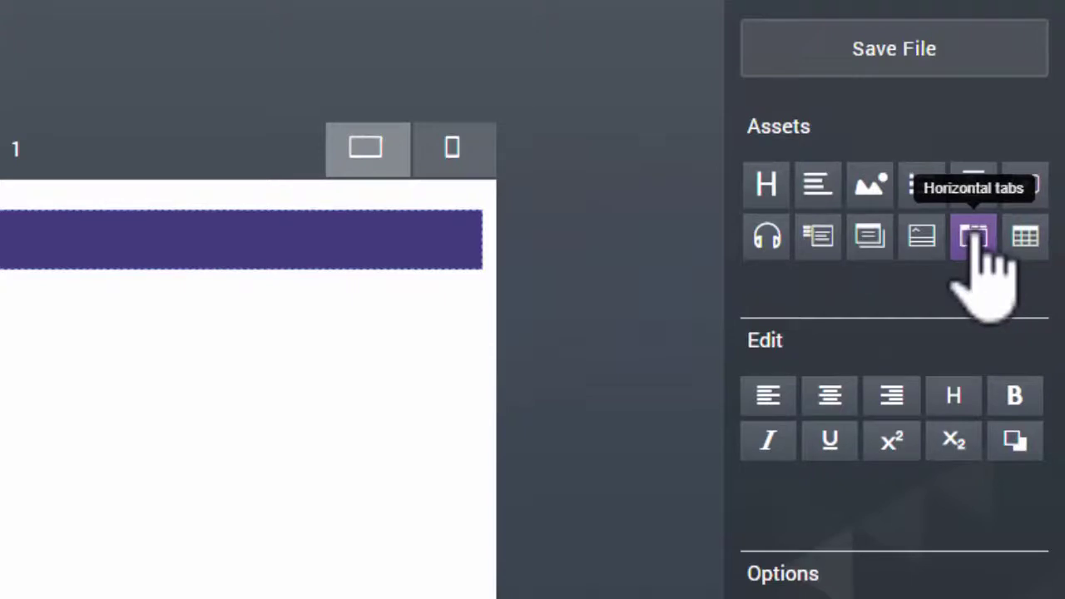
# Add a horizontal tabs element below the heading on page 1 and save the file.
pyautogui.click(974, 239)
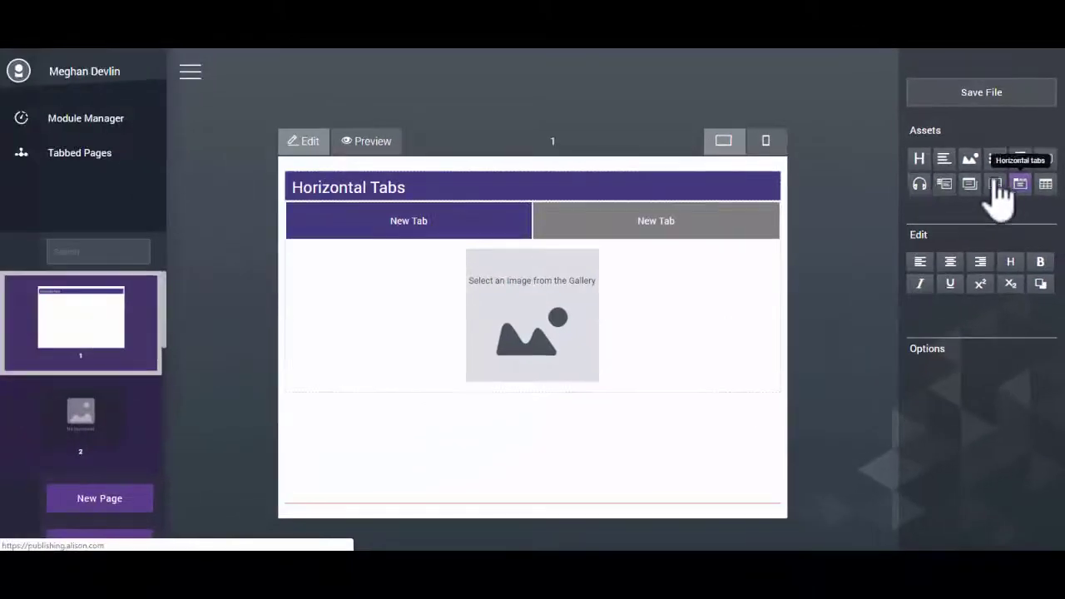
pyautogui.click(970, 94)
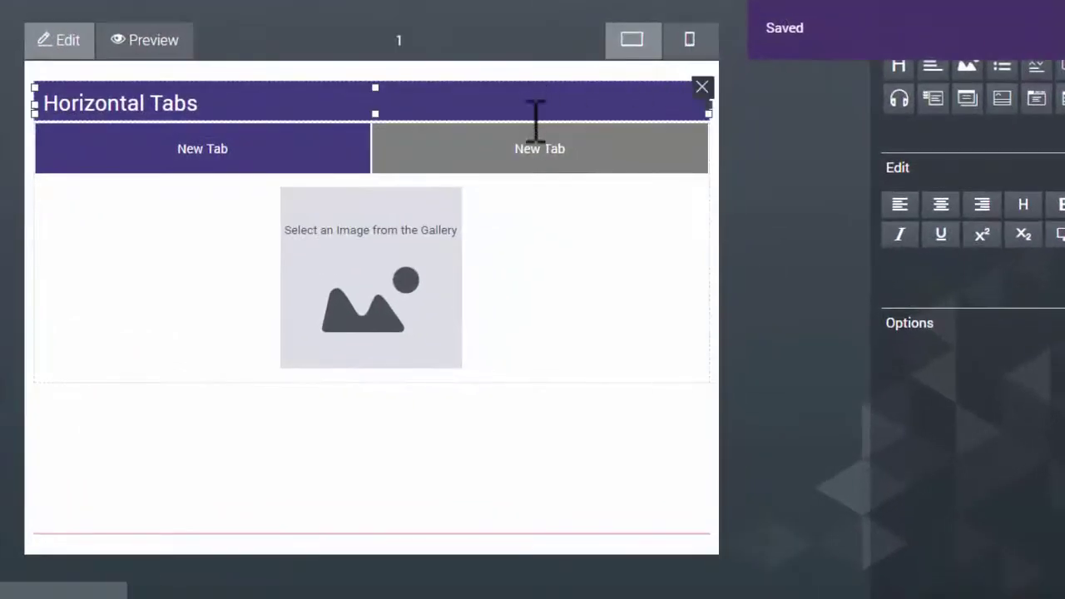
# Switch to the second new tab of the horizontal tabs element and return to the first.
pyautogui.click(647, 218)
pyautogui.click(532, 147)
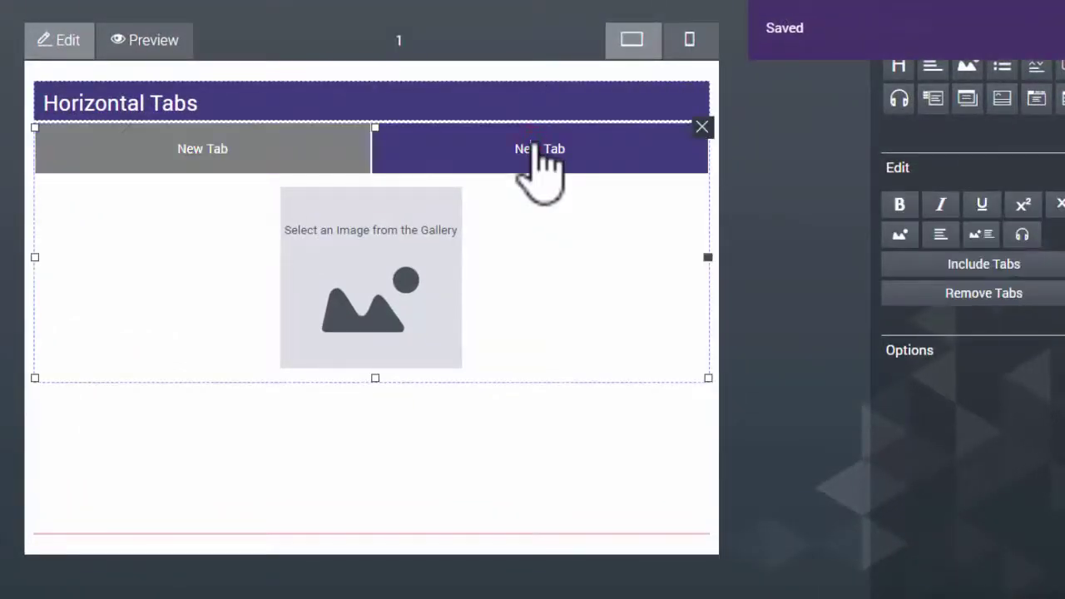
pyautogui.click(279, 162)
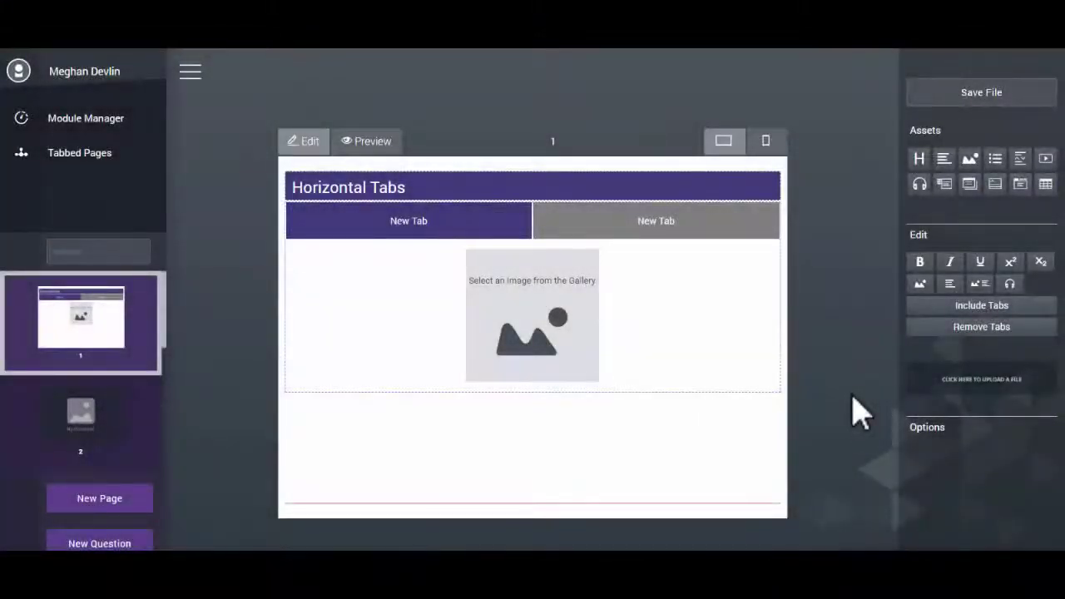
# Make the first tab an image tab and upload face_questions.png to its image gallery.
pyautogui.click(699, 304)
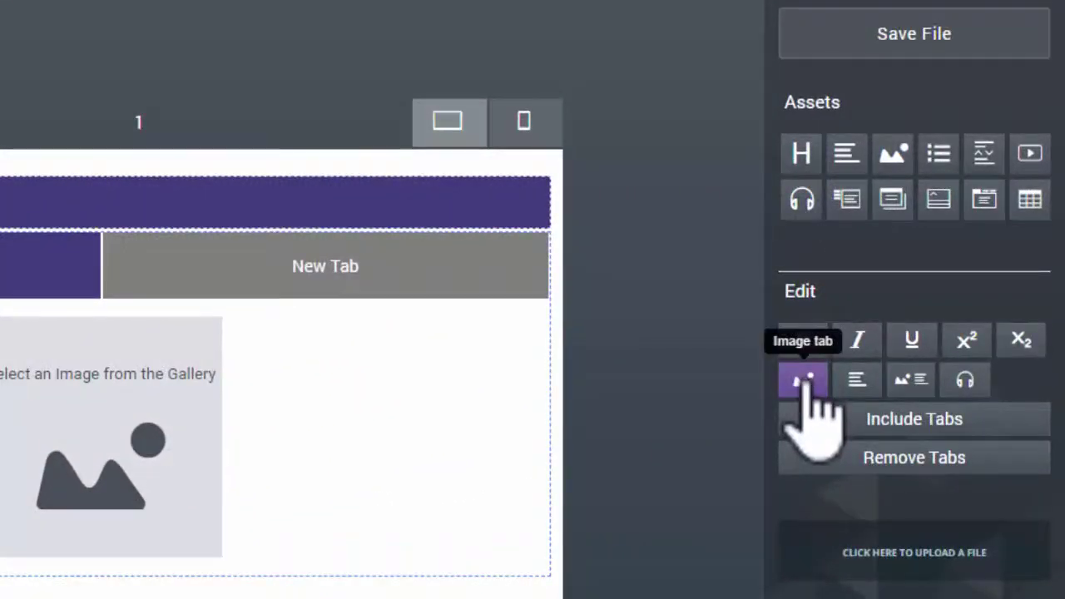
pyautogui.click(920, 284)
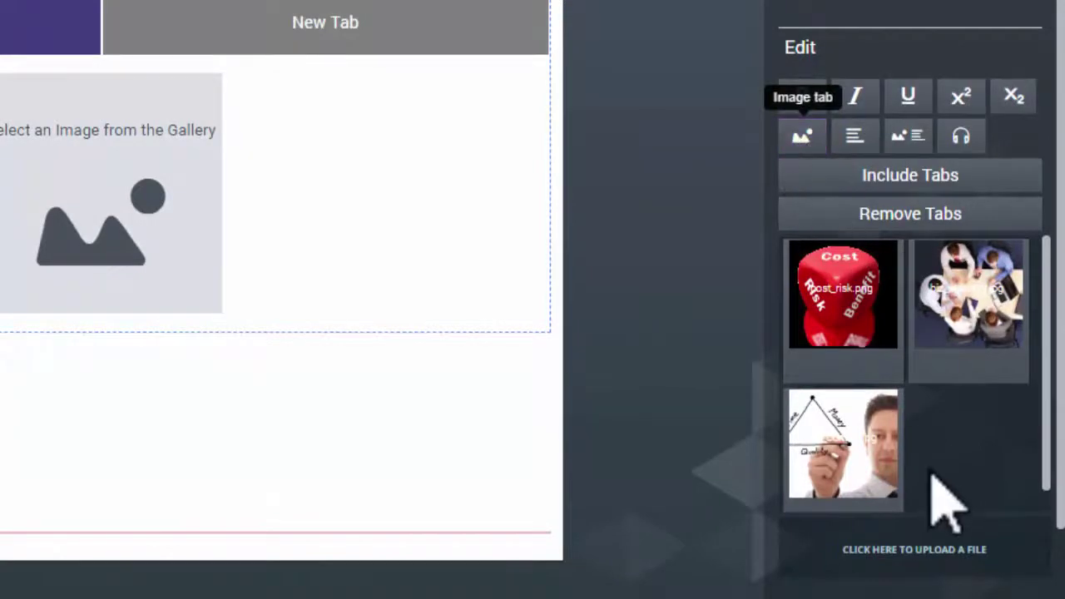
pyautogui.click(917, 556)
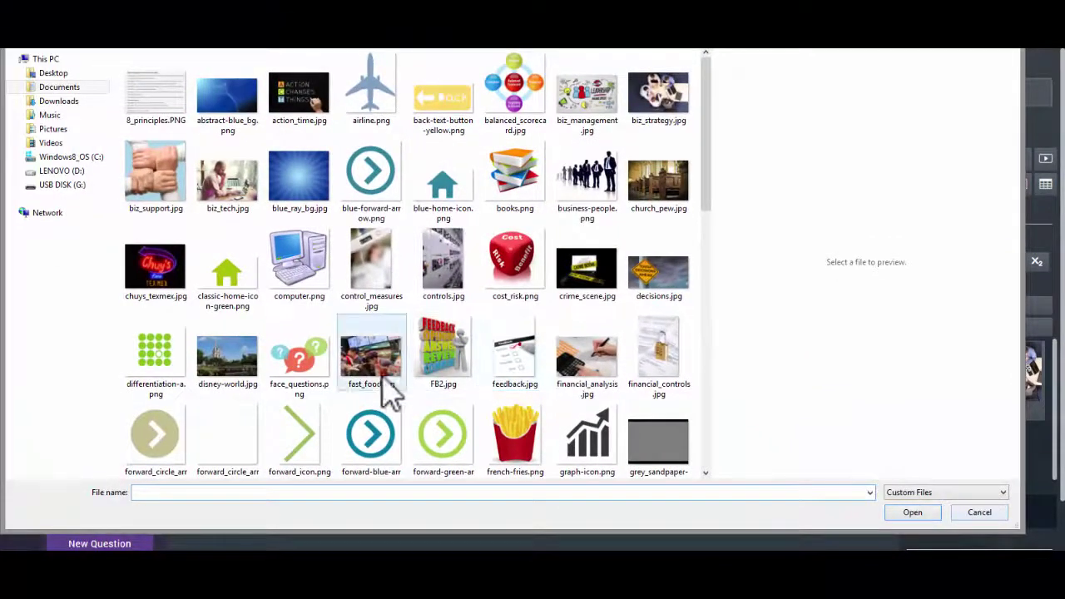
pyautogui.click(322, 372)
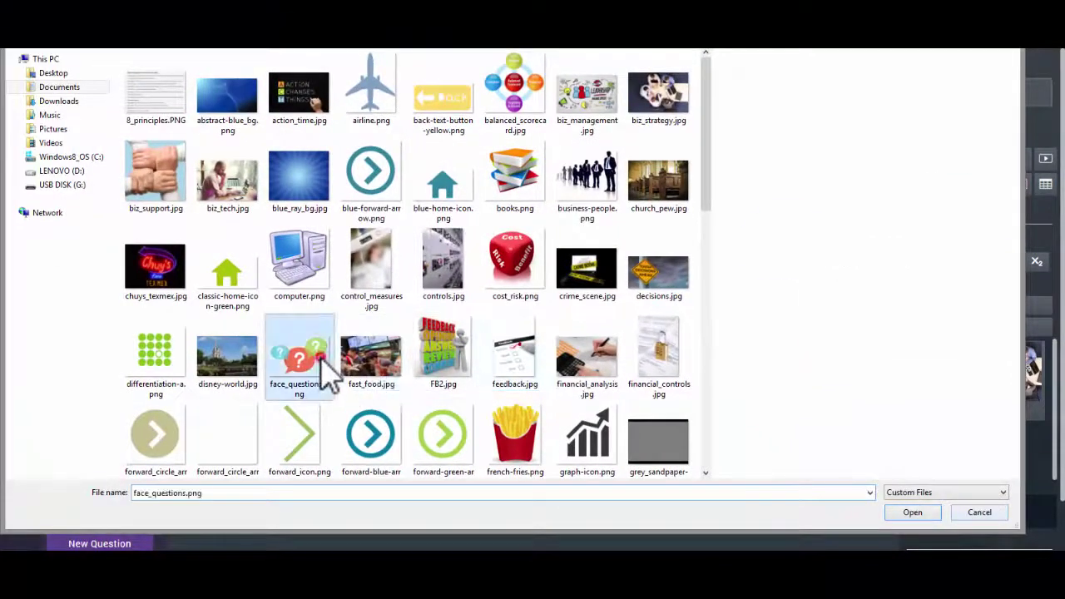
pyautogui.click(911, 514)
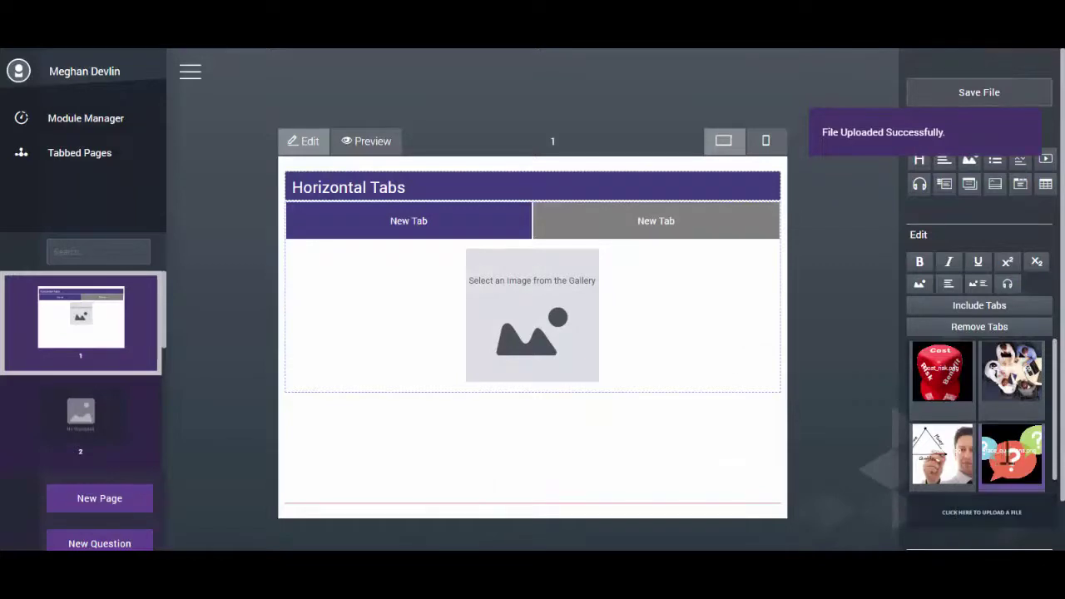
# Insert the gallery picture of the man drawing the Time, Money, Quality triangle into the first tab and save the file.
pyautogui.click(965, 445)
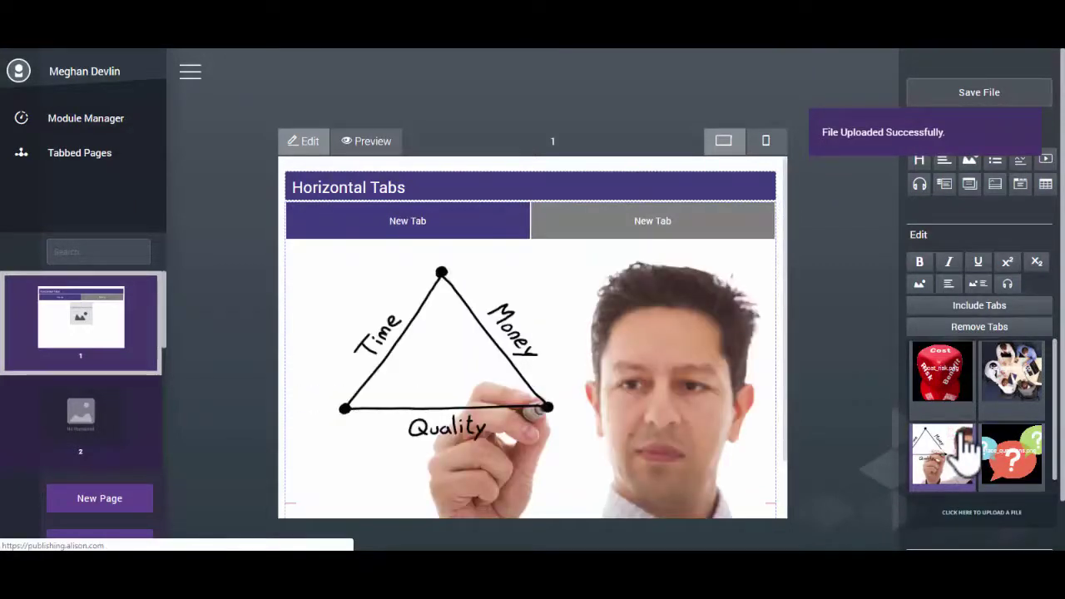
pyautogui.click(972, 93)
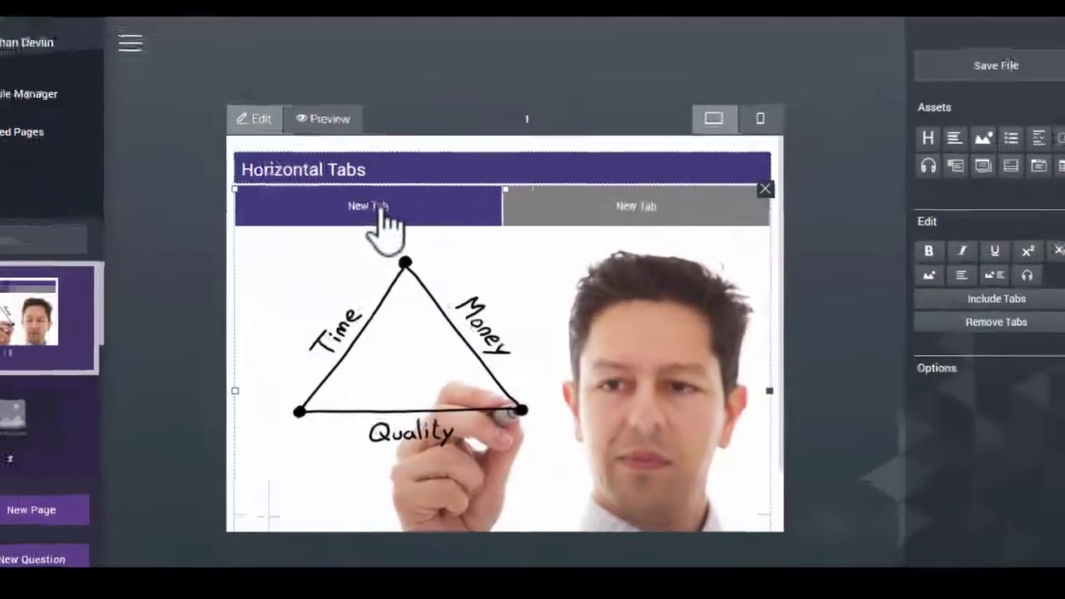
# Rename the two tabs IMAGE ONE and IMAGE TWO, pasting the second title as plain text, and save the file.
pyautogui.doubleClick(420, 220)
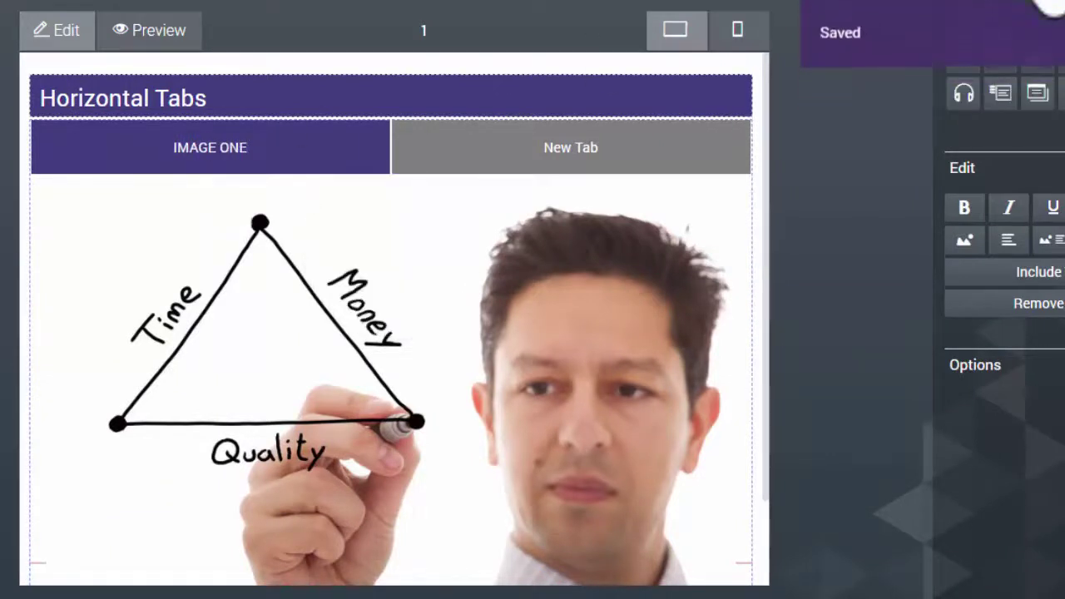
pyautogui.click(580, 149)
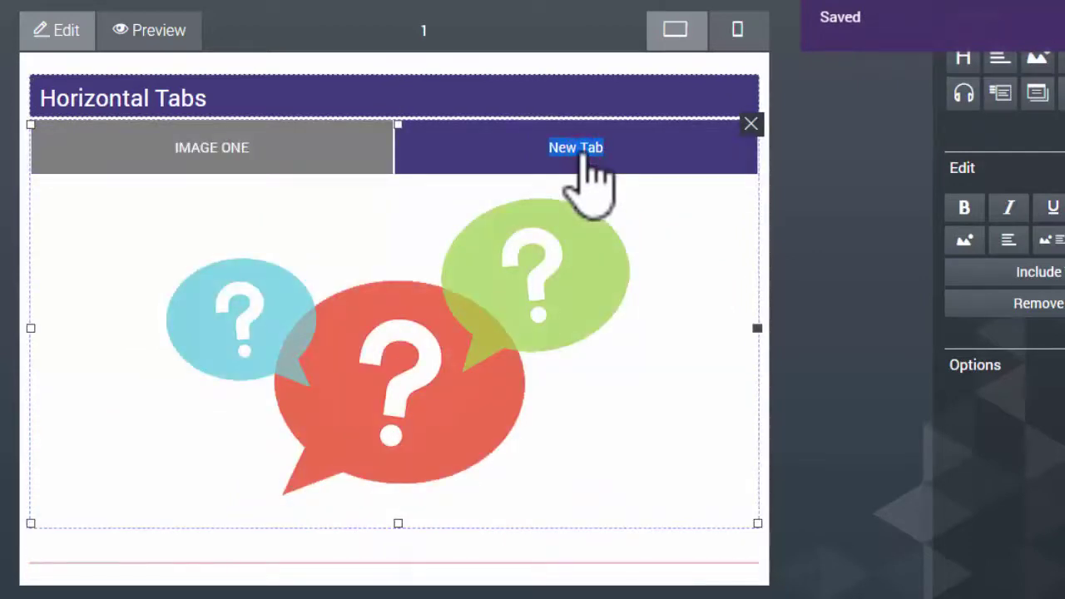
pyautogui.rightClick(585, 158)
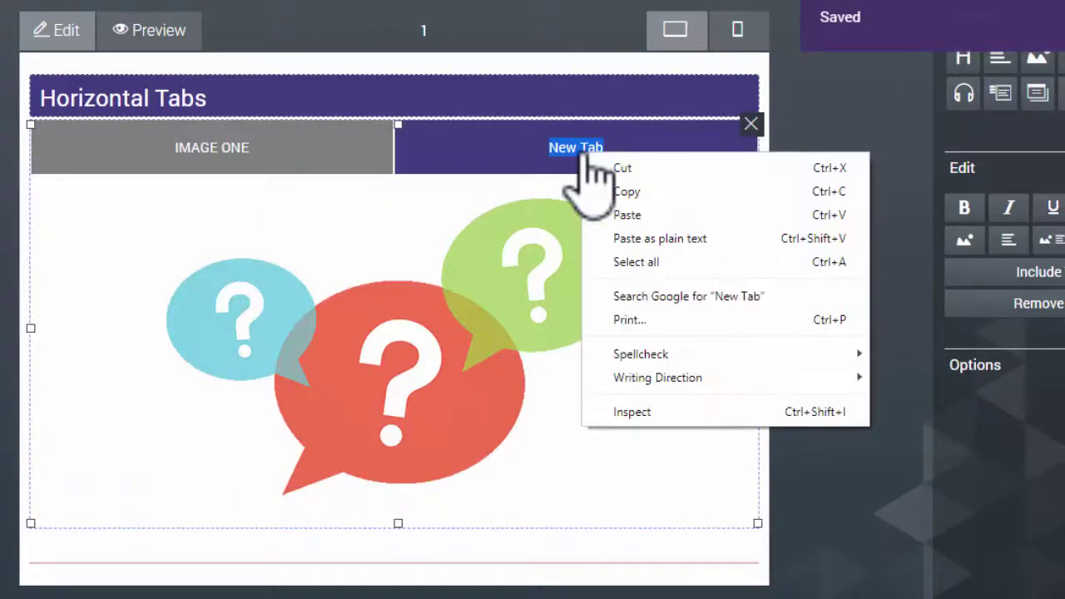
pyautogui.click(645, 238)
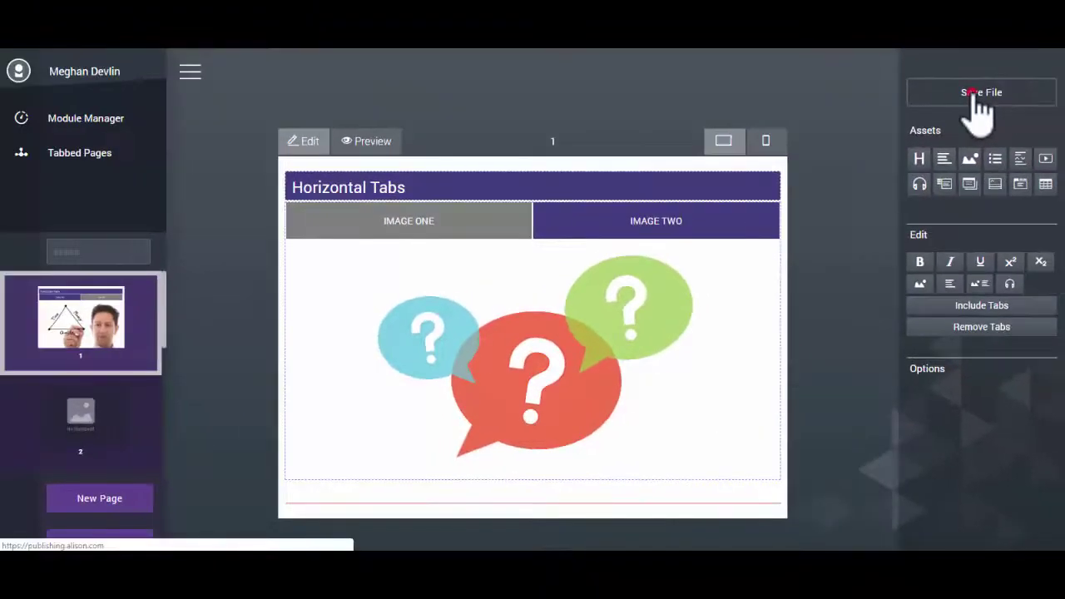
pyautogui.click(972, 94)
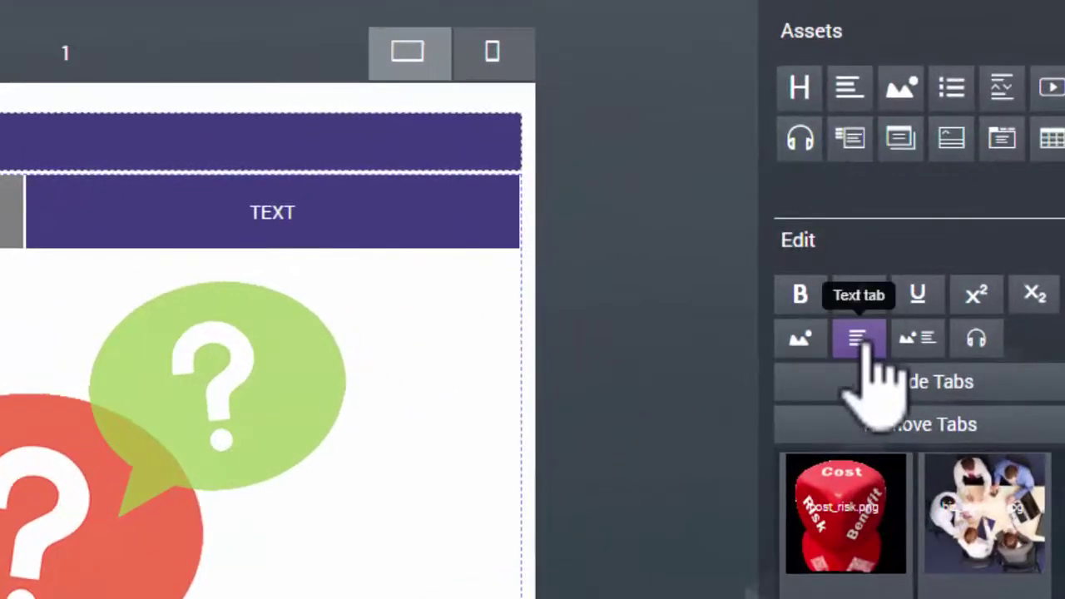
# Convert the TEXT tab to a text tab and replace its placeholder paragraph with the copied root cause analysis content as plain text.
pyautogui.click(859, 338)
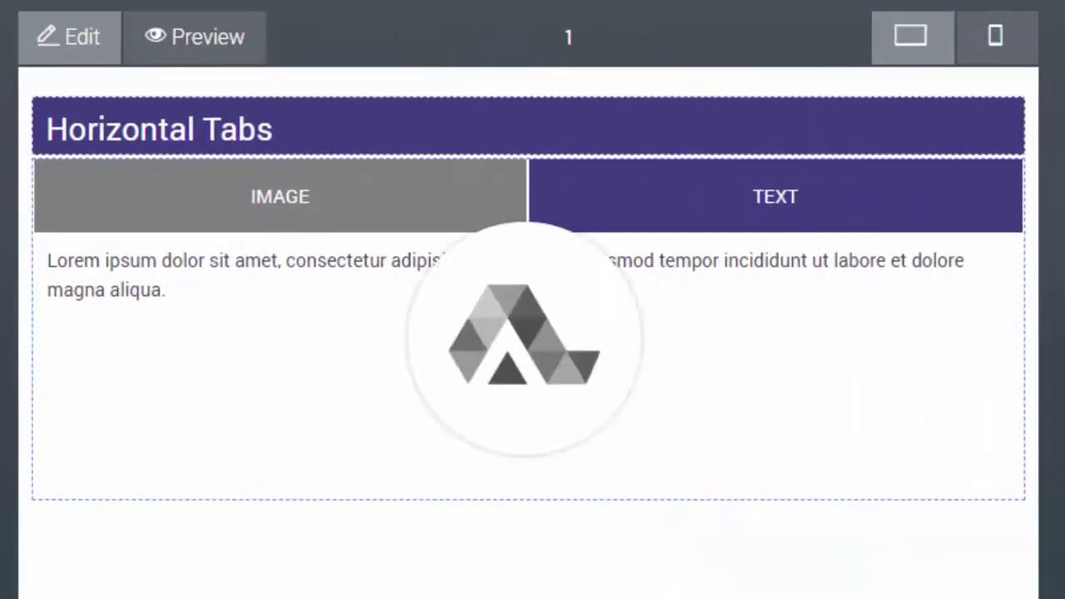
pyautogui.click(760, 202)
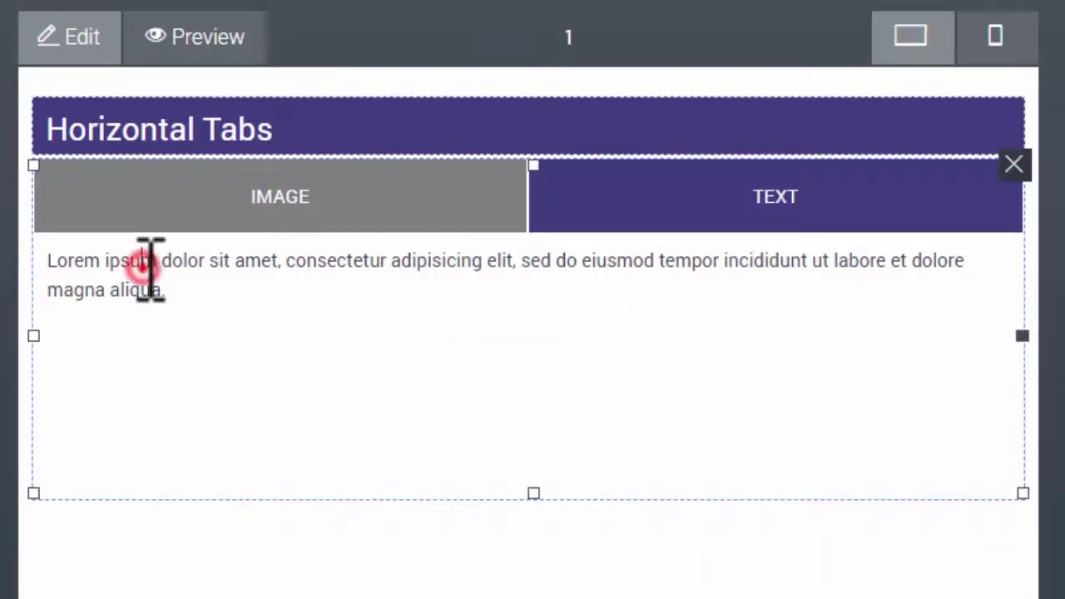
pyautogui.tripleClick(151, 268)
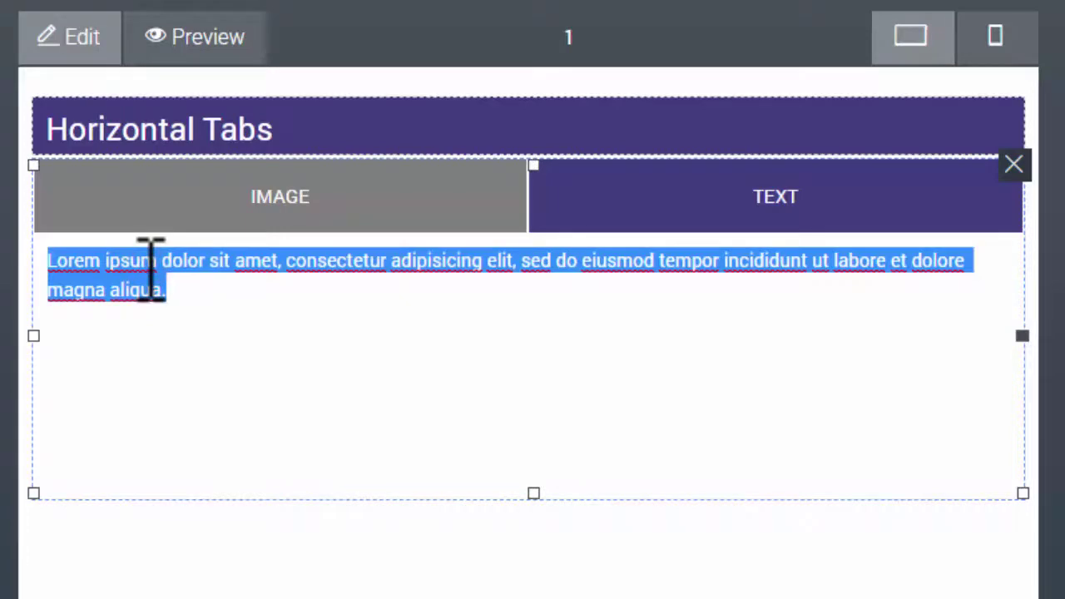
pyautogui.rightClick(151, 268)
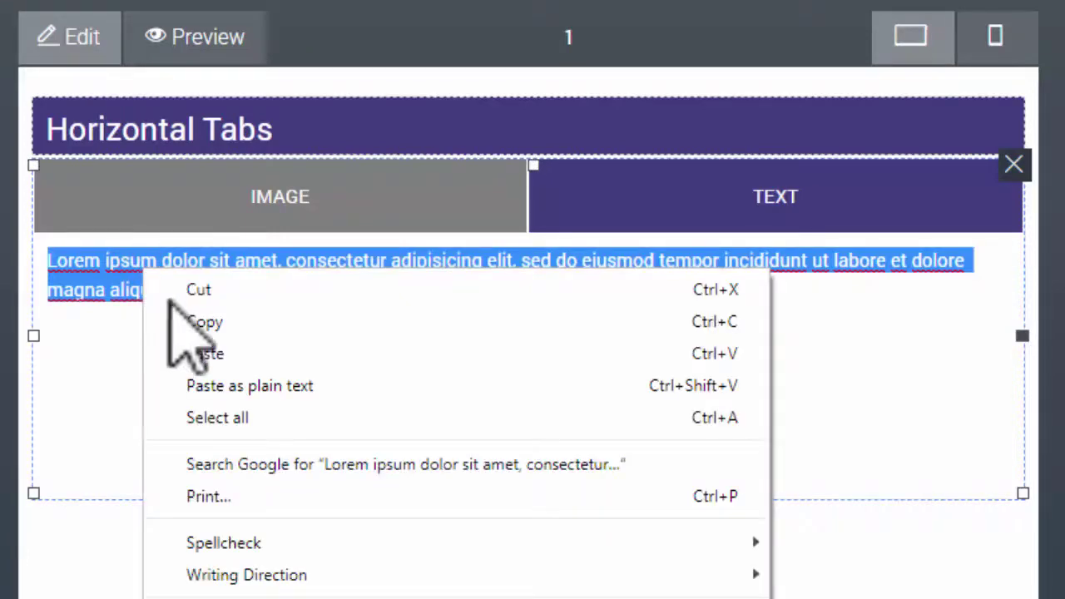
pyautogui.click(272, 385)
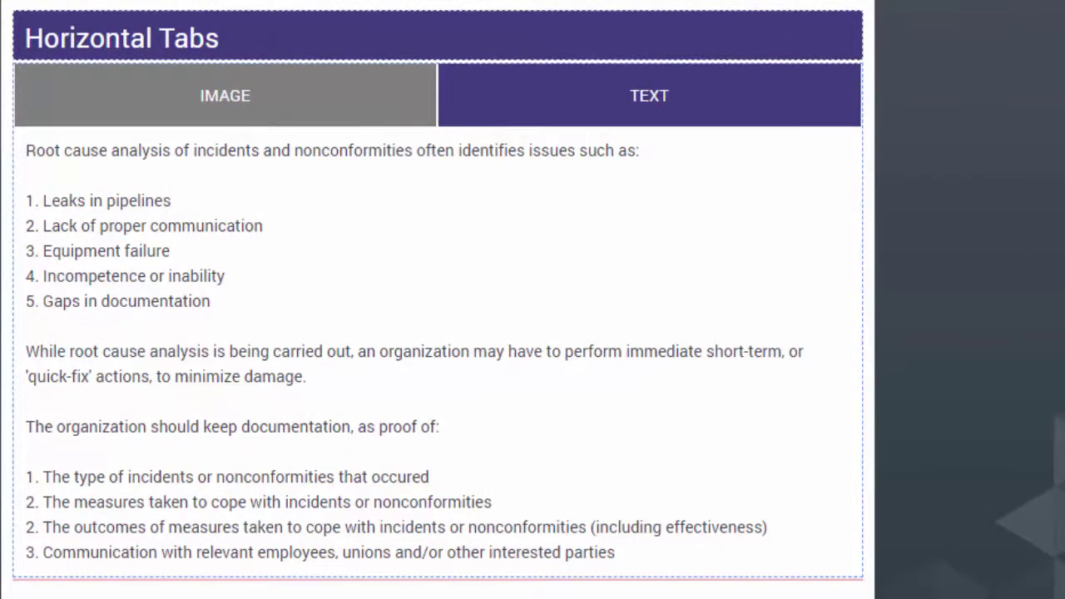
# Select the opening sentence in the TEXT tab, followed by the first numbered list from Leaks in pipelines to Gaps in documentation.
pyautogui.click(704, 154)
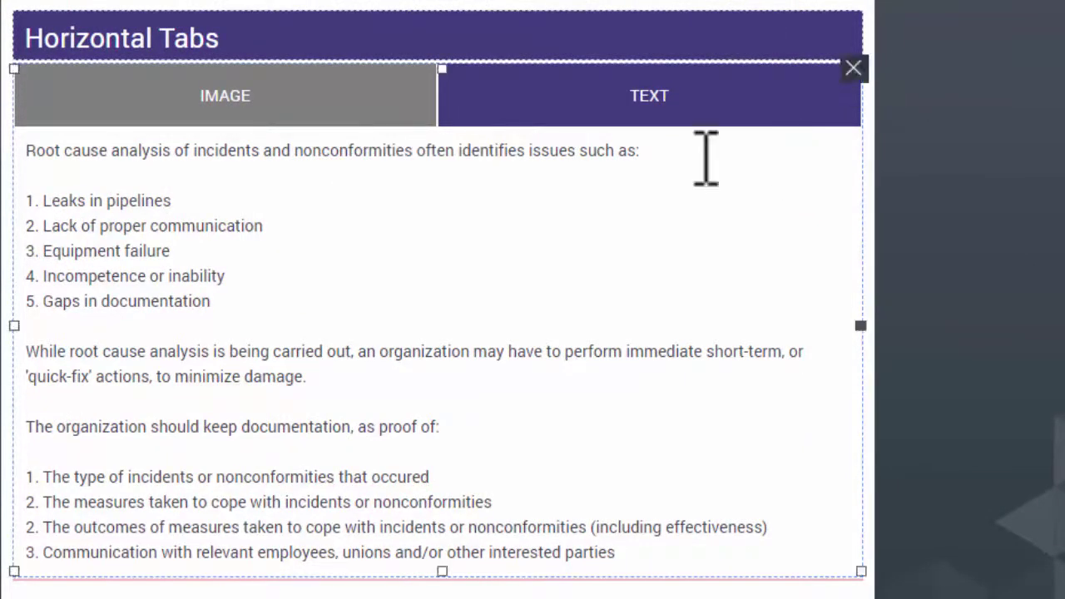
pyautogui.tripleClick(332, 151)
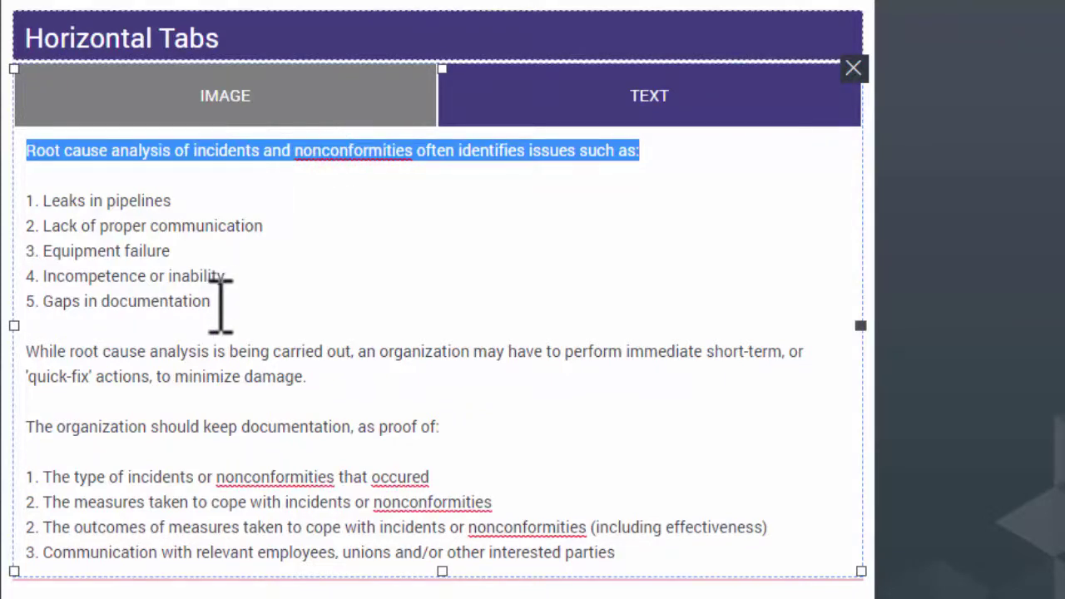
pyautogui.moveTo(214, 304); pyautogui.dragTo(34, 201)
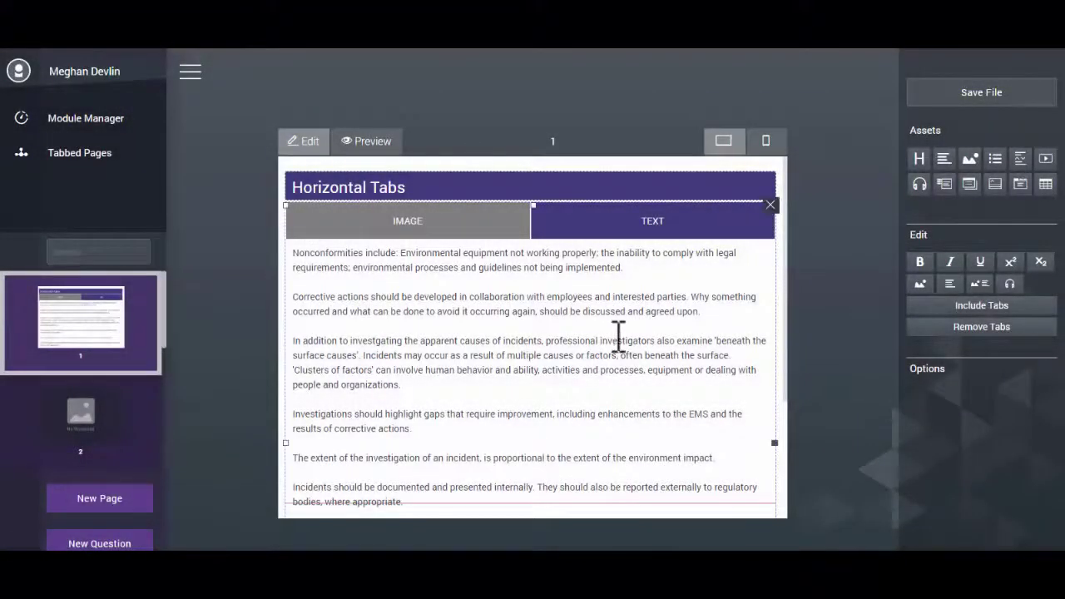
# Examine the overlong nonconformities text in the TEXT tab beyond the page's bottom line, both in the editor and in the preview.
pyautogui.moveTo(783, 287); pyautogui.dragTo(780, 409)
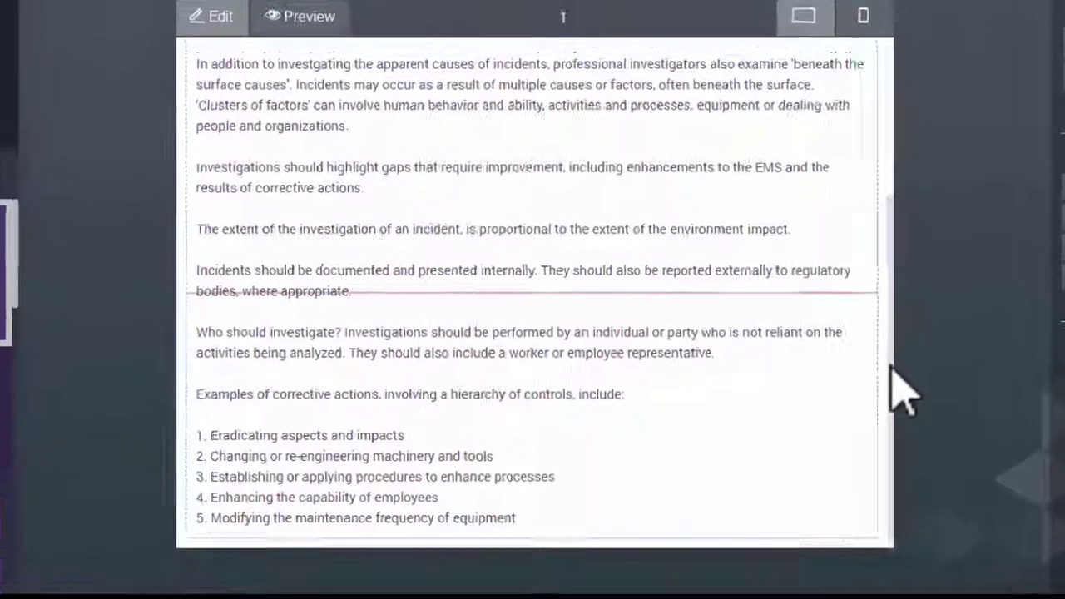
pyautogui.moveTo(893, 361); pyautogui.dragTo(1004, 79)
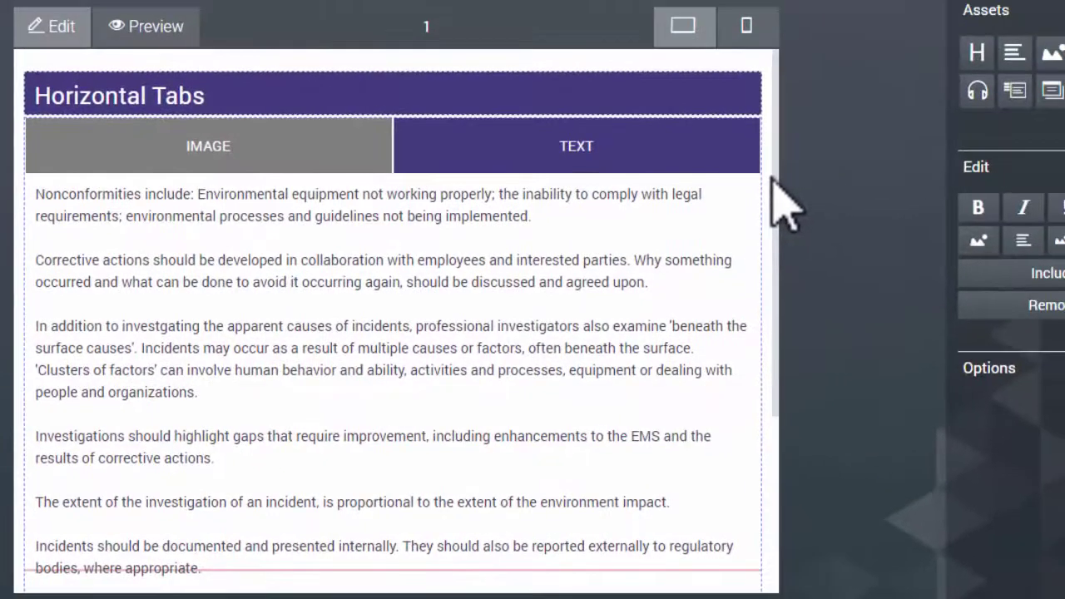
pyautogui.click(153, 26)
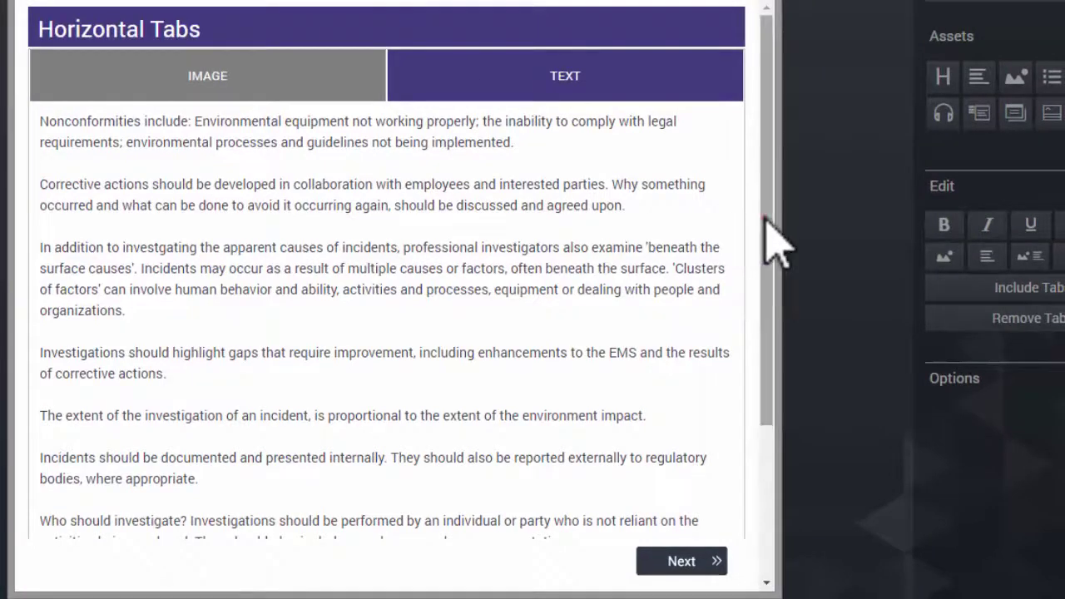
pyautogui.moveTo(766, 216); pyautogui.dragTo(751, 161)
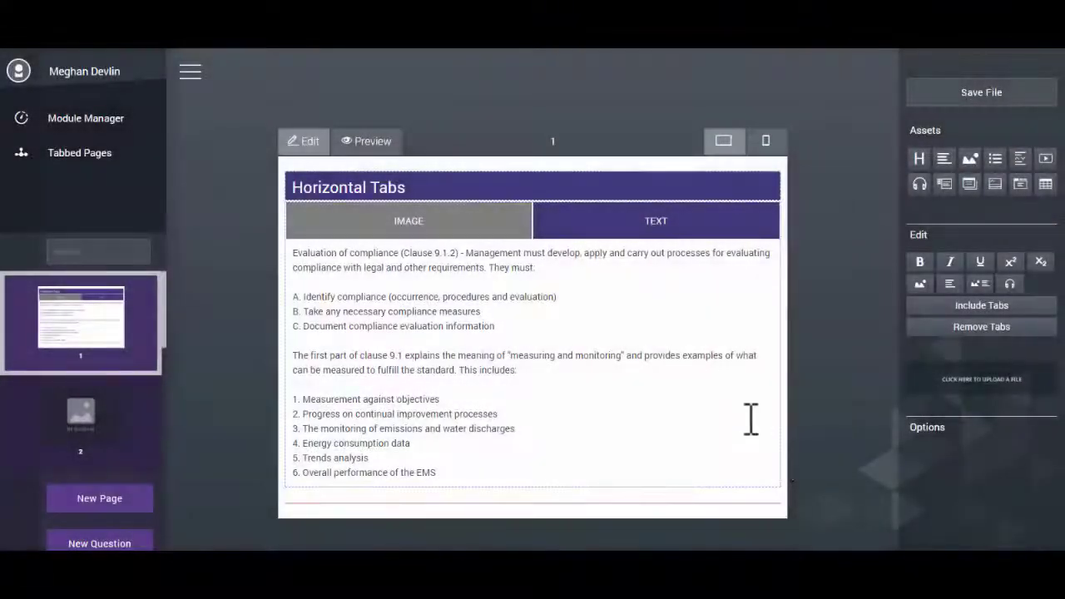
# Add a new tab after the TEXT tab in the horizontal tabs element.
pyautogui.click(656, 222)
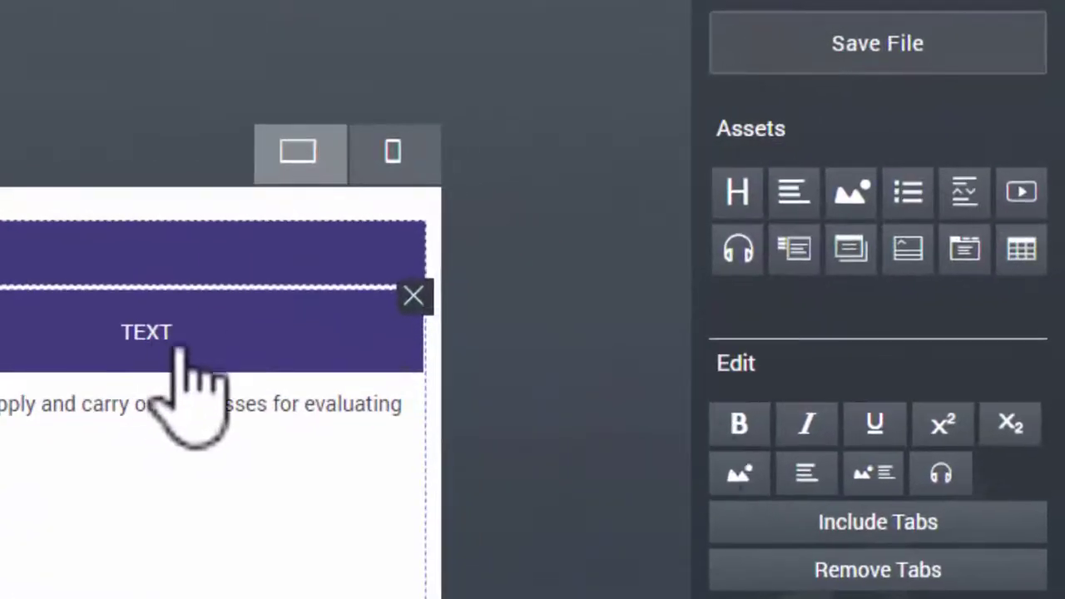
pyautogui.click(862, 535)
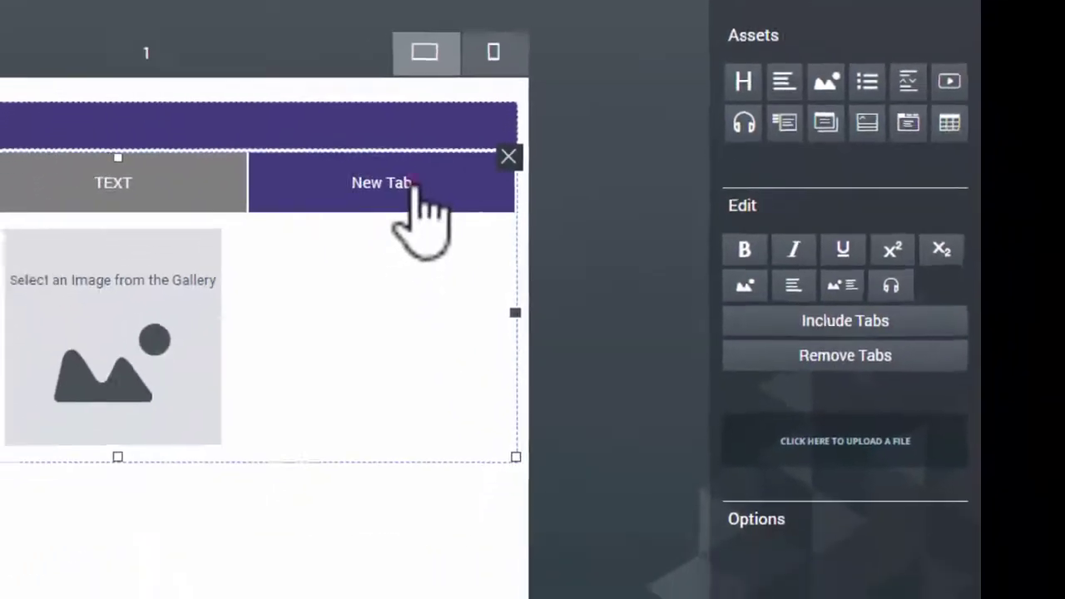
# Title the new tab IMAGE & TEXT and convert it into an image/text tab.
pyautogui.click(327, 276)
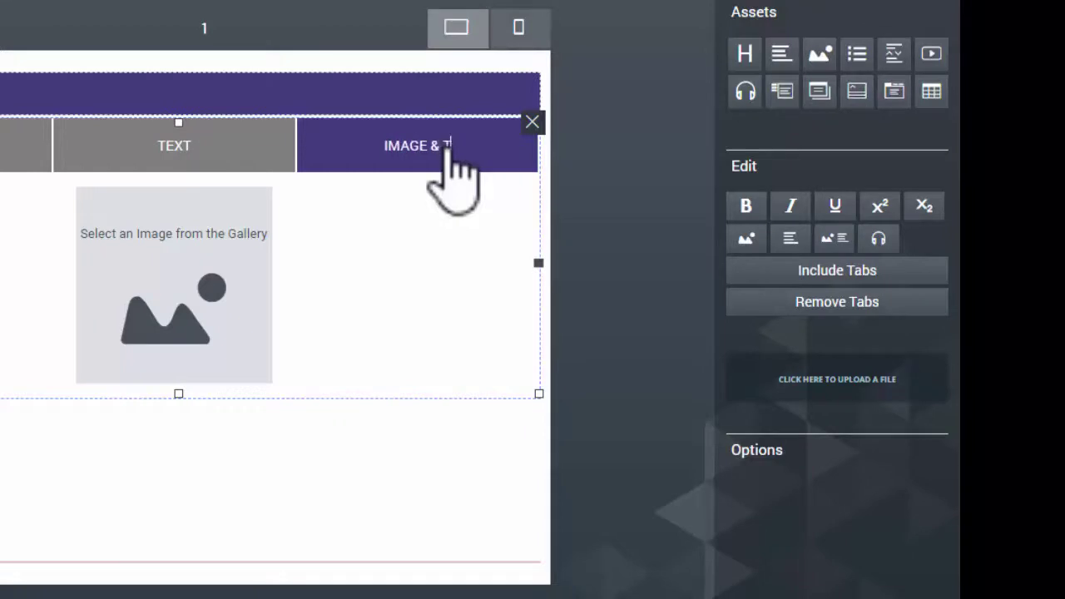
pyautogui.click(210, 271)
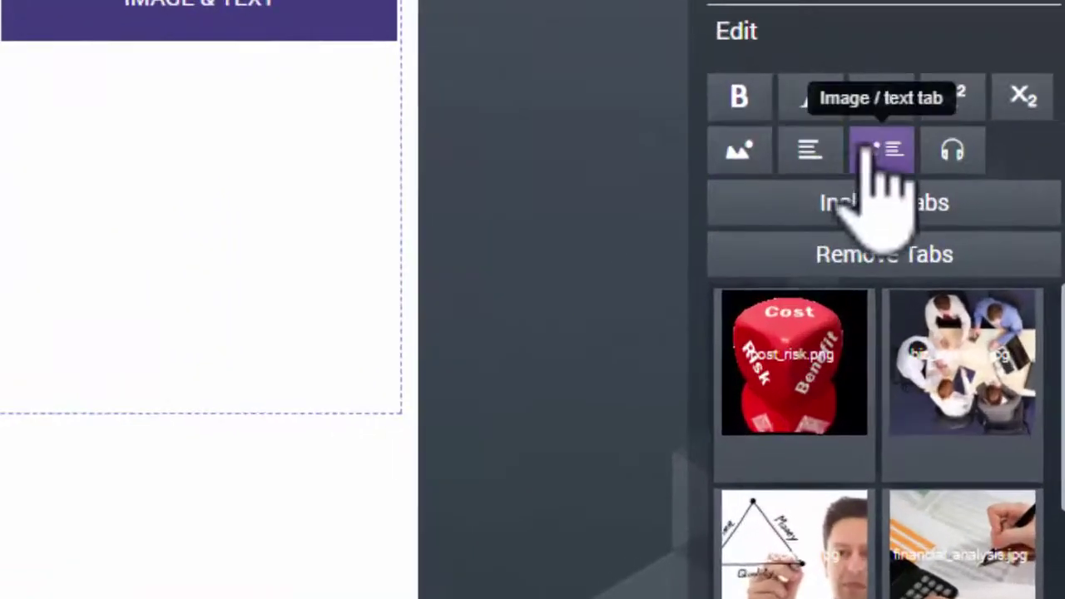
pyautogui.click(873, 154)
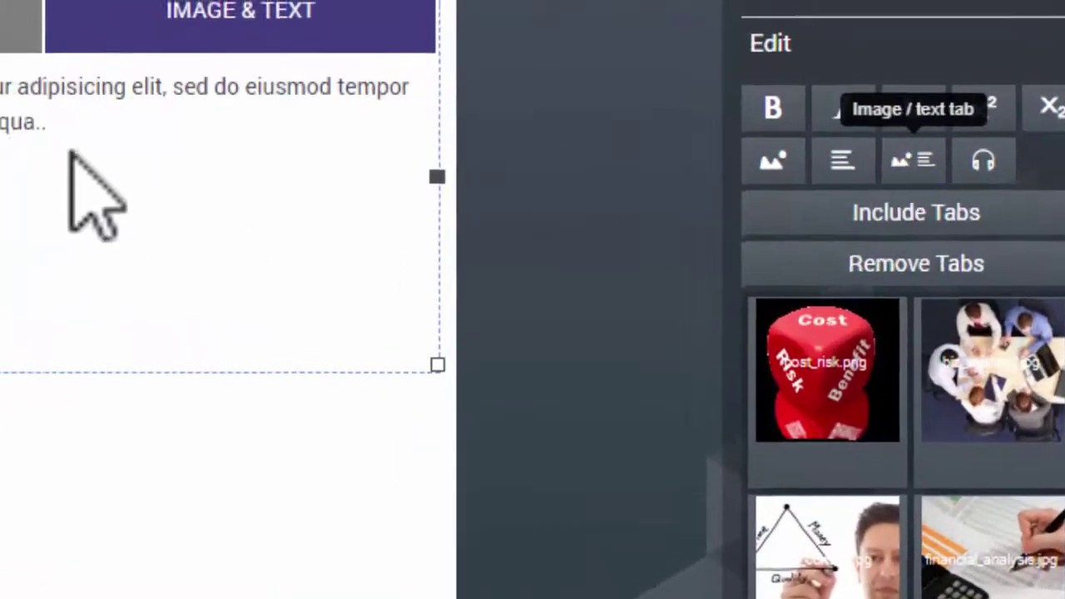
# Replace the IMAGE & TEXT placeholder paragraph with the Performance evaluation (clause 9) content, and fill its image placeholder with the business meeting picture.
pyautogui.tripleClick(397, 202)
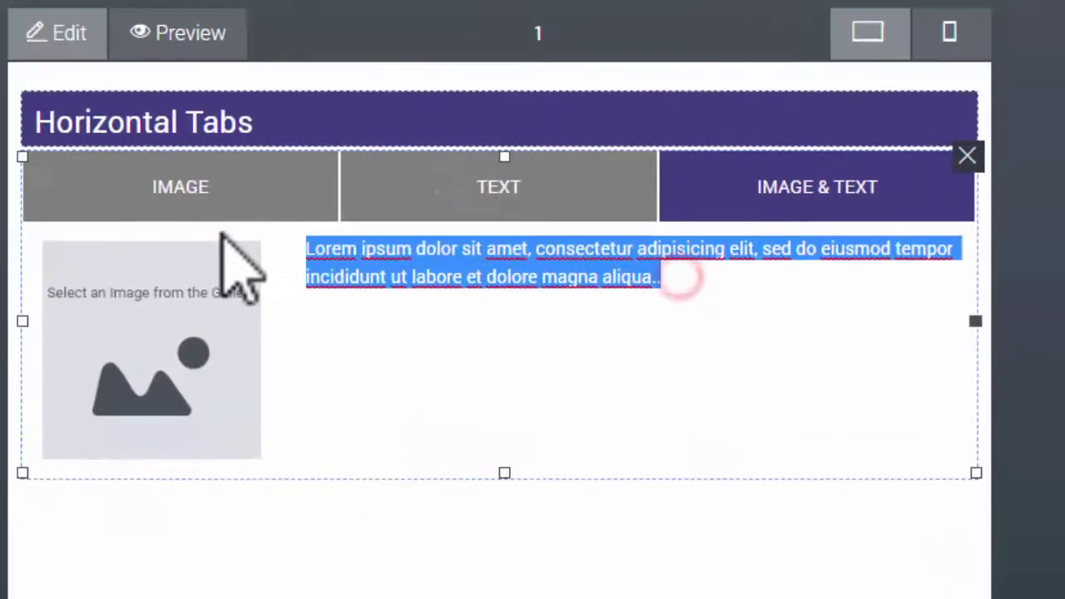
pyautogui.write('Performance evaluation (clause 9) - This clause provides the requirements of assessing the performance of the EMS. The main areas of evaluation are:  • Monitoring, measurement and analysis • Evaluation of compliance • Internal audit • Management reviews')
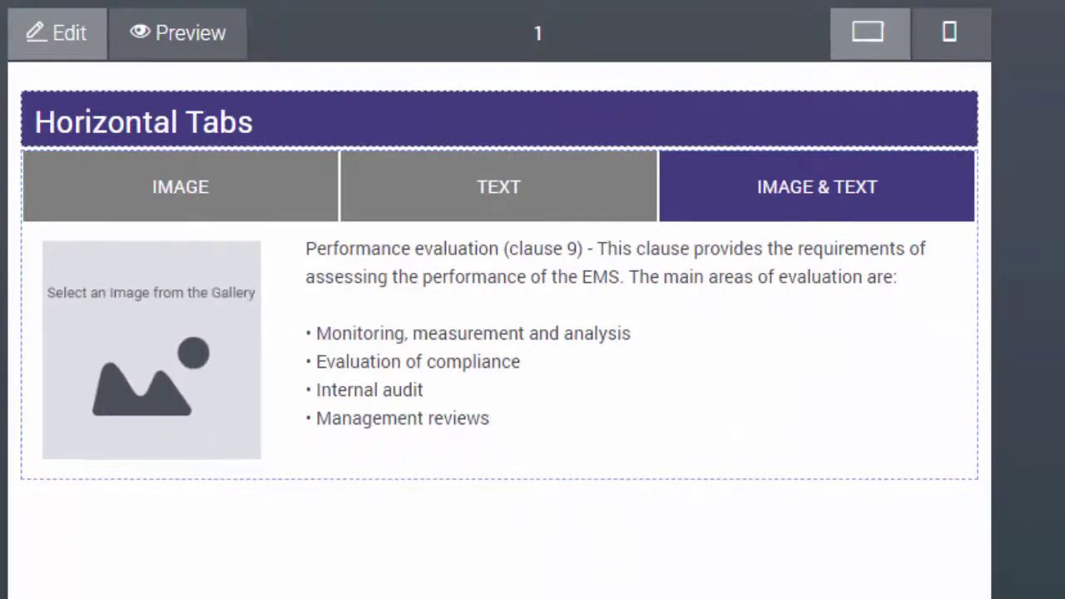
pyautogui.click(142, 352)
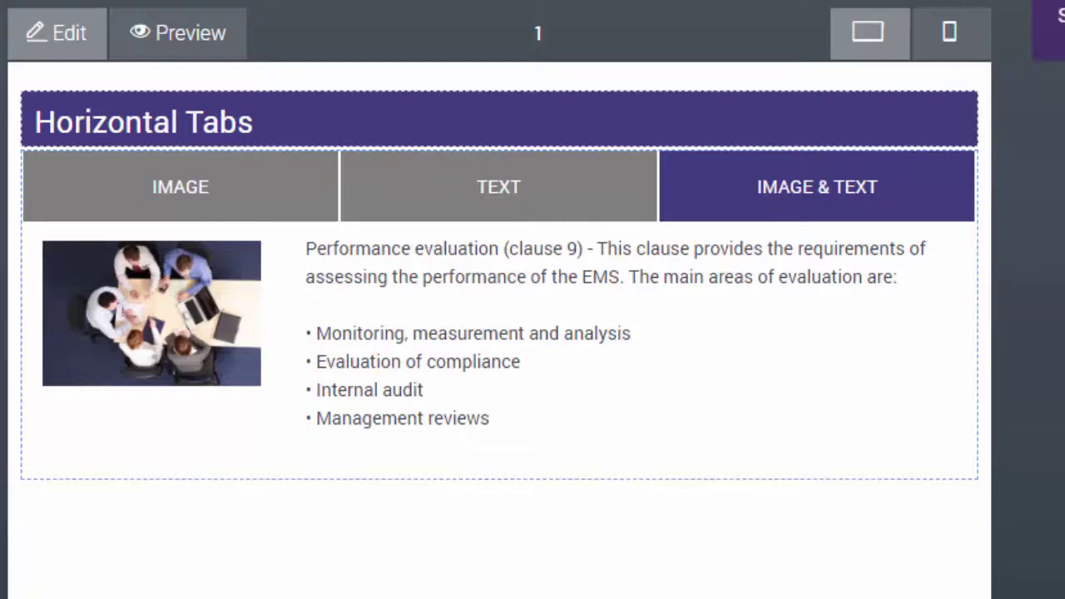
# Remove the TEXT tab from the horizontal tabs element.
pyautogui.click(585, 176)
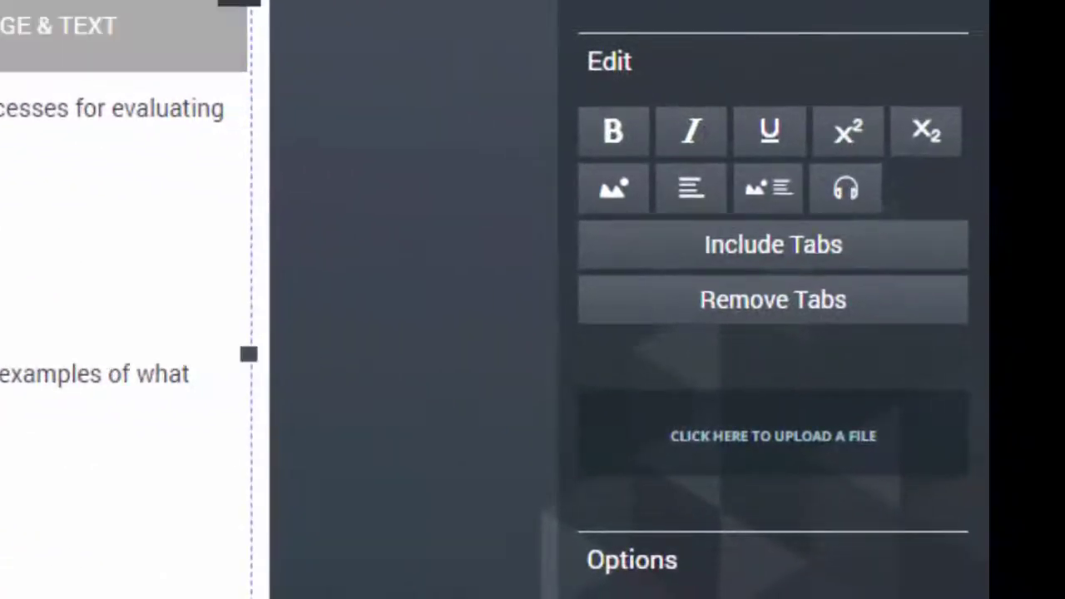
pyautogui.click(852, 317)
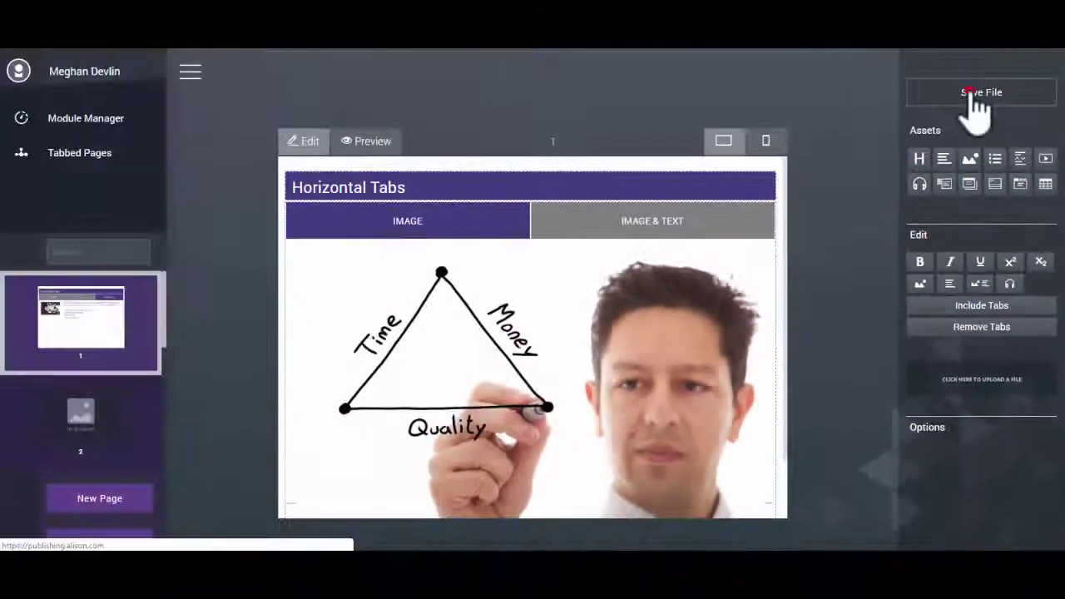
# Title the newly added last tab AUDIO, convert it into an audio tab and save the file.
pyautogui.click(758, 0)
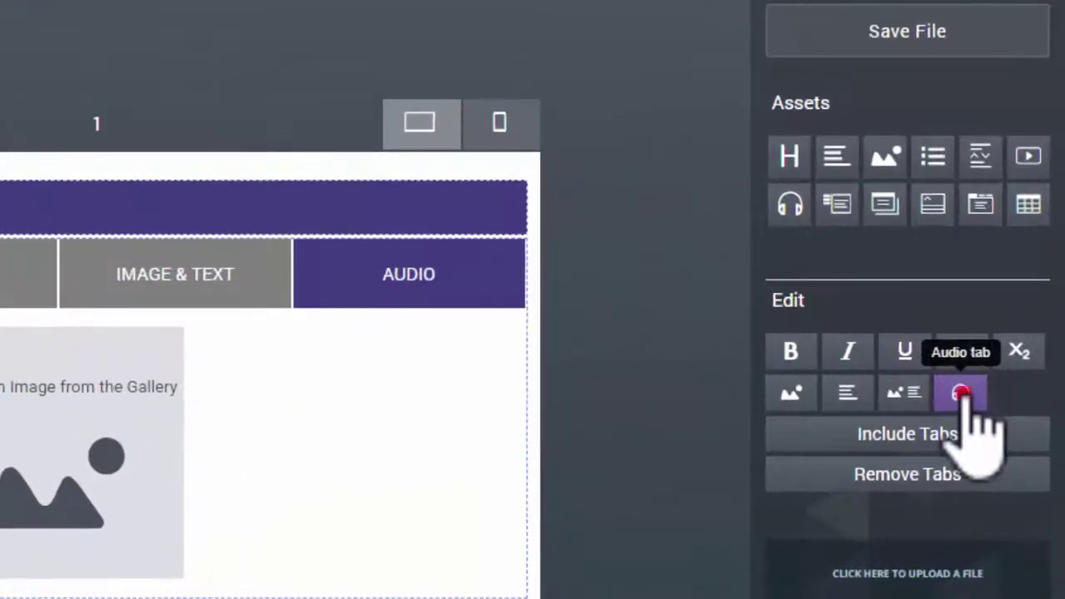
pyautogui.click(964, 393)
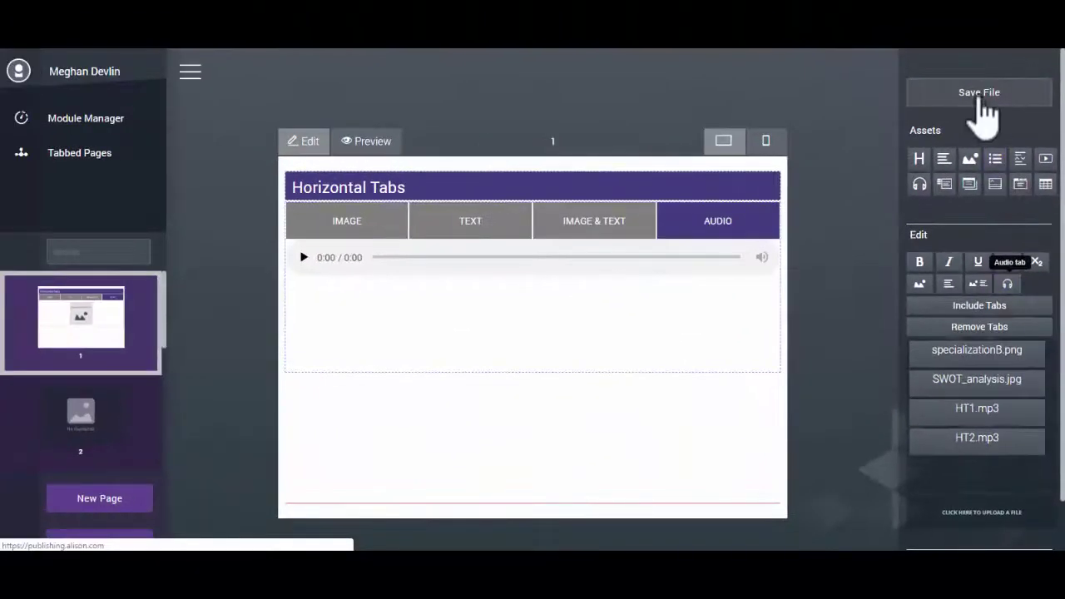
pyautogui.click(979, 94)
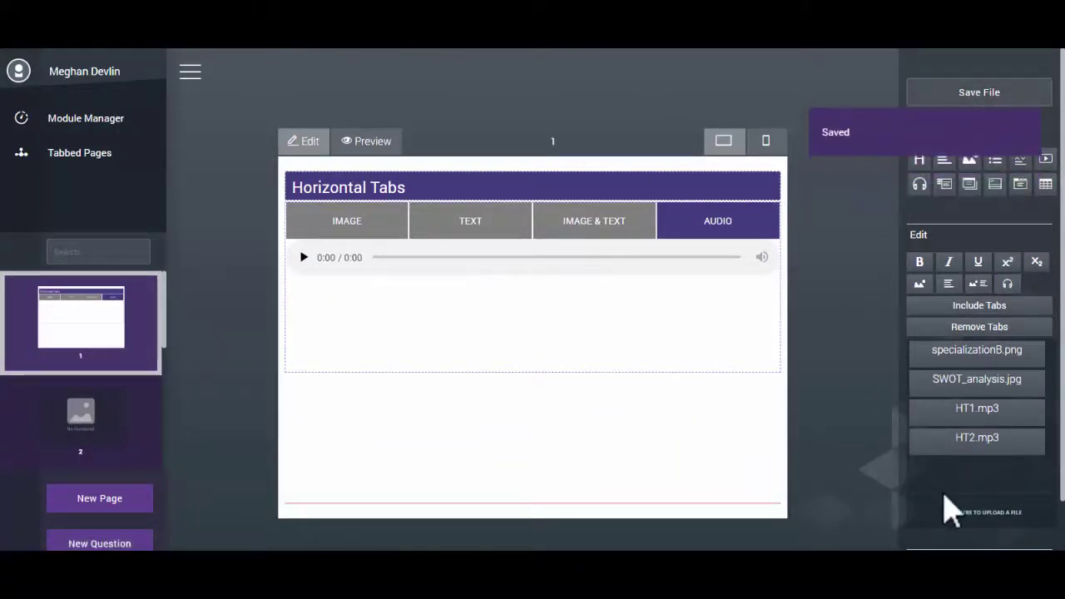
# Upload HT7.mp3 to the course files, load HT1.mp3 into the AUDIO tab's player and save the file.
pyautogui.click(982, 521)
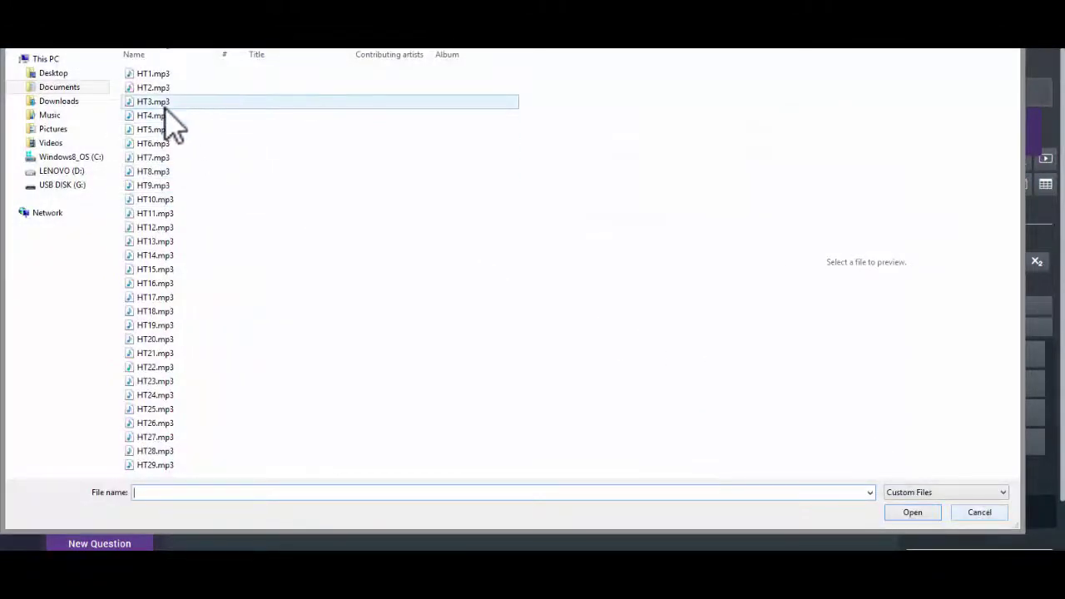
pyautogui.click(158, 157)
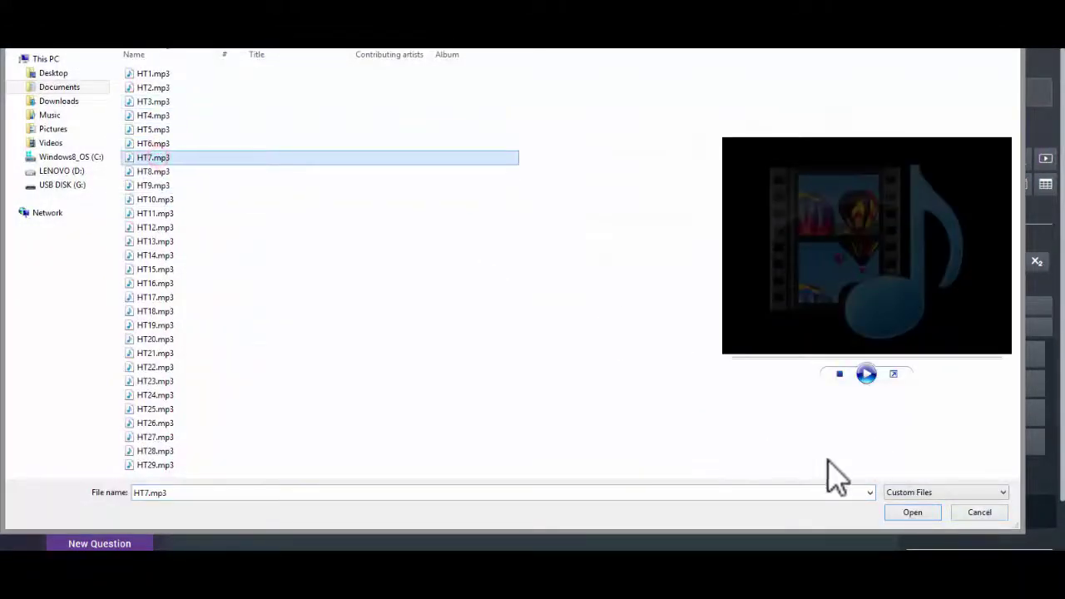
pyautogui.click(912, 513)
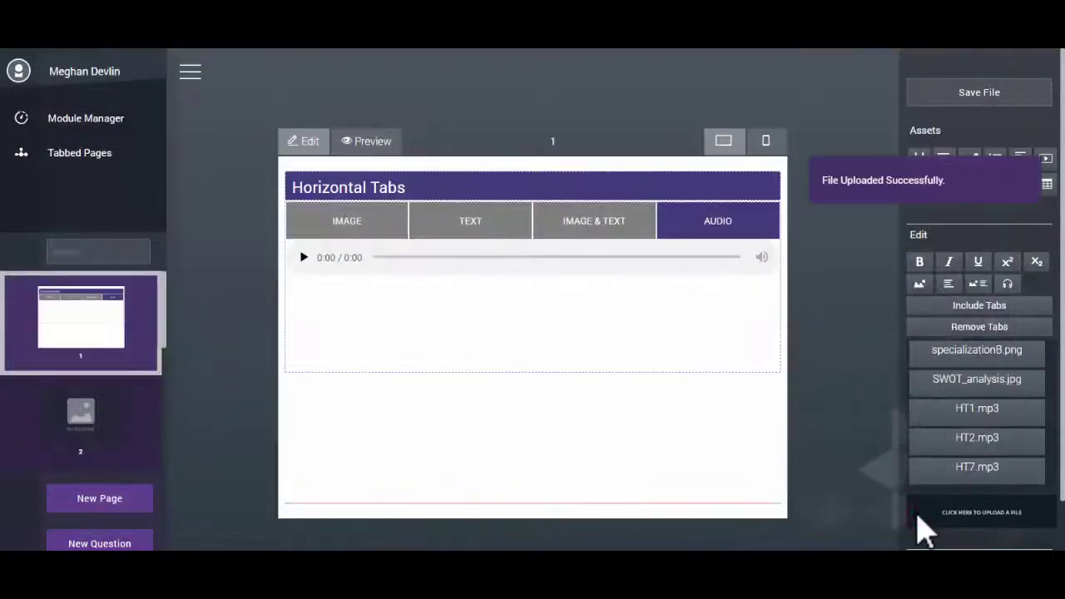
pyautogui.click(971, 94)
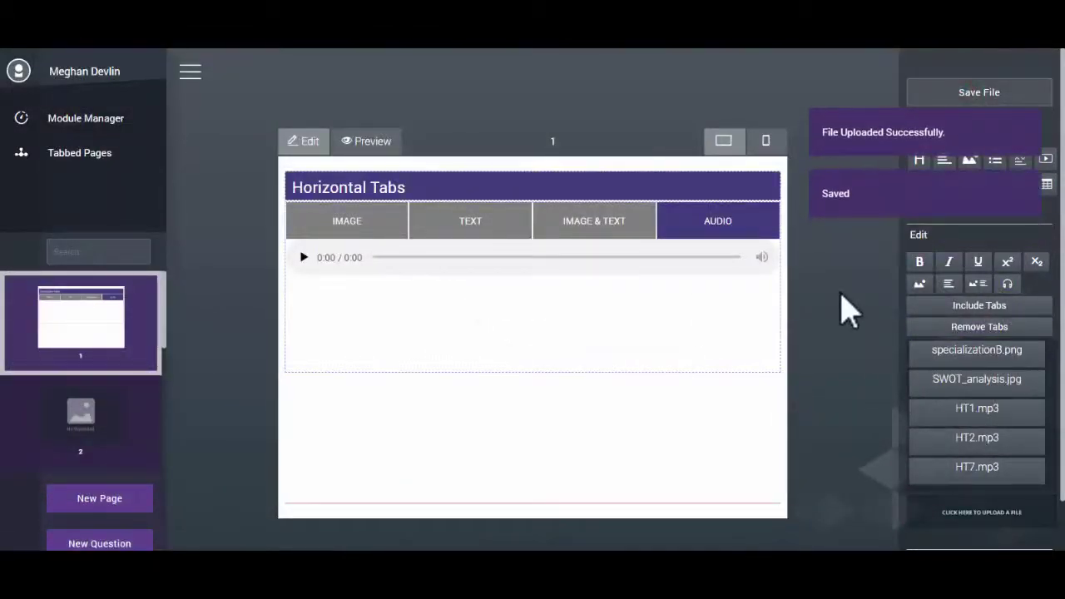
pyautogui.click(981, 408)
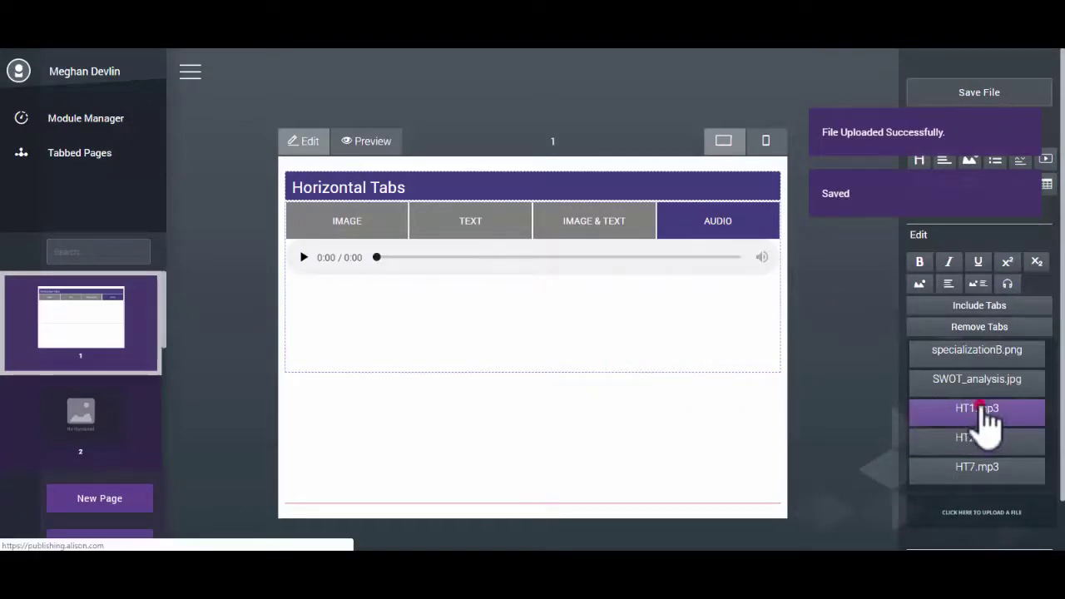
pyautogui.click(968, 95)
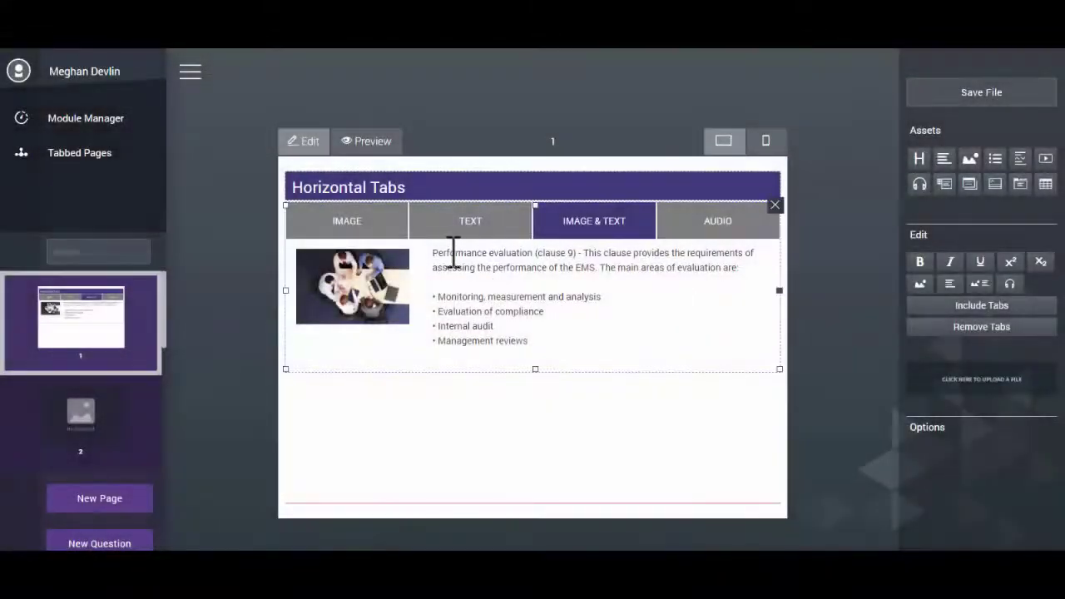
# In the IMAGE & TEXT tab's first line, make "Performance" bold, "evaluation" italic and "(clause 9)" underlined.
pyautogui.moveTo(435, 254); pyautogui.dragTo(483, 253)
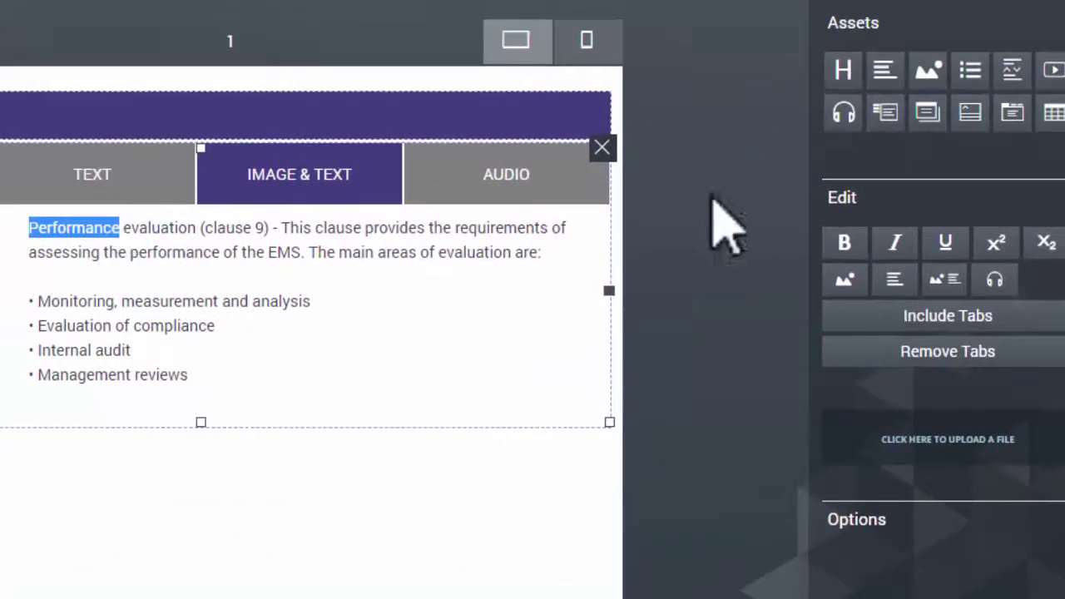
pyautogui.click(842, 242)
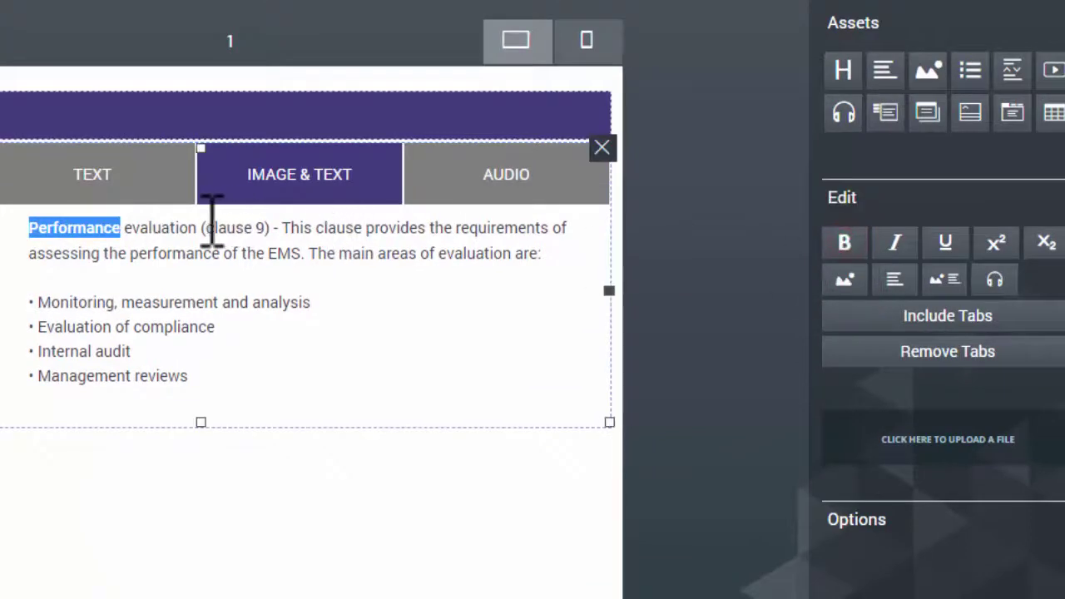
pyautogui.moveTo(199, 228); pyautogui.dragTo(133, 230)
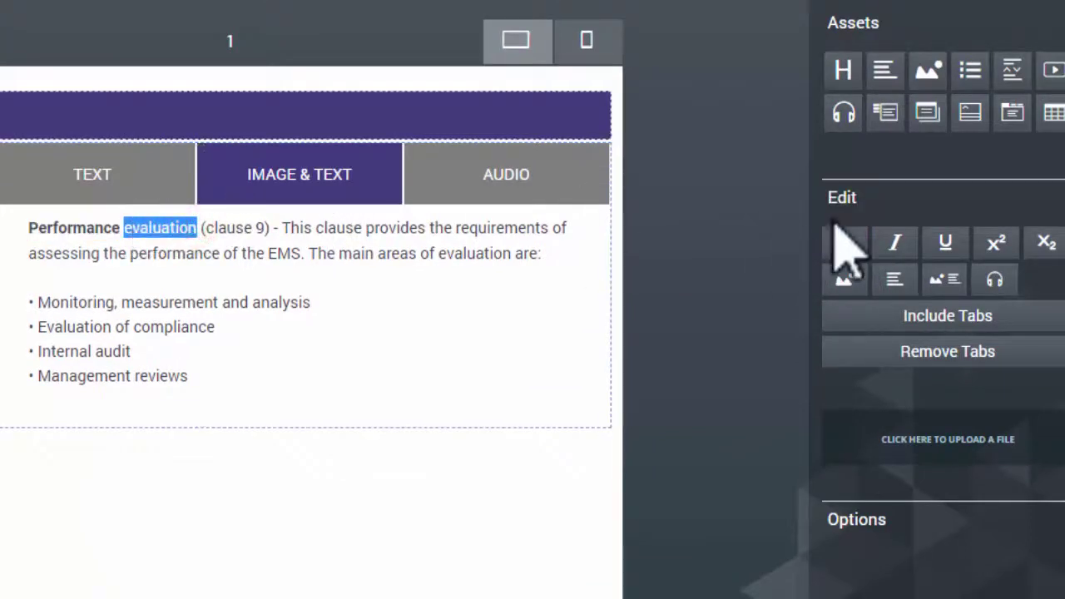
pyautogui.click(897, 244)
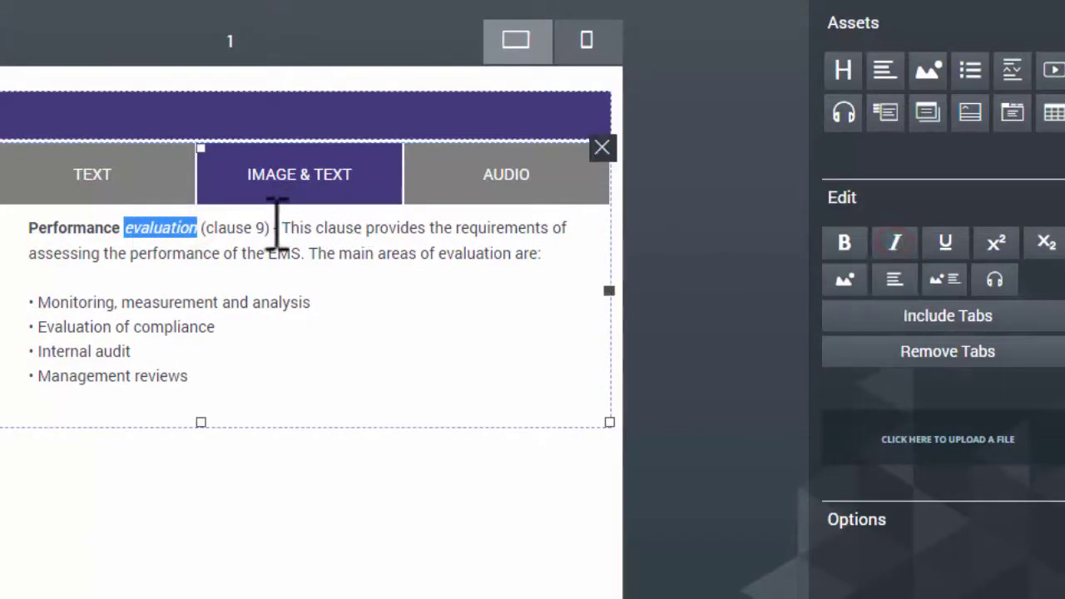
pyautogui.moveTo(272, 228); pyautogui.dragTo(209, 227)
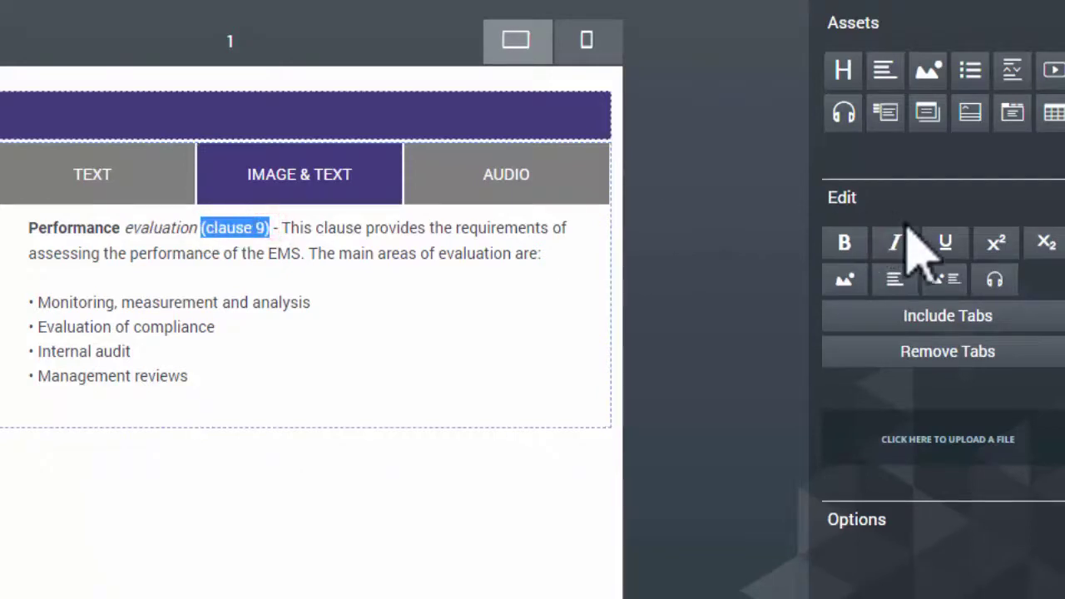
pyautogui.click(945, 244)
# Format "This" as superscript and "clause" as subscript in the IMAGE & TEXT tab's opening sentence, and save the file.
pyautogui.click(306, 225)
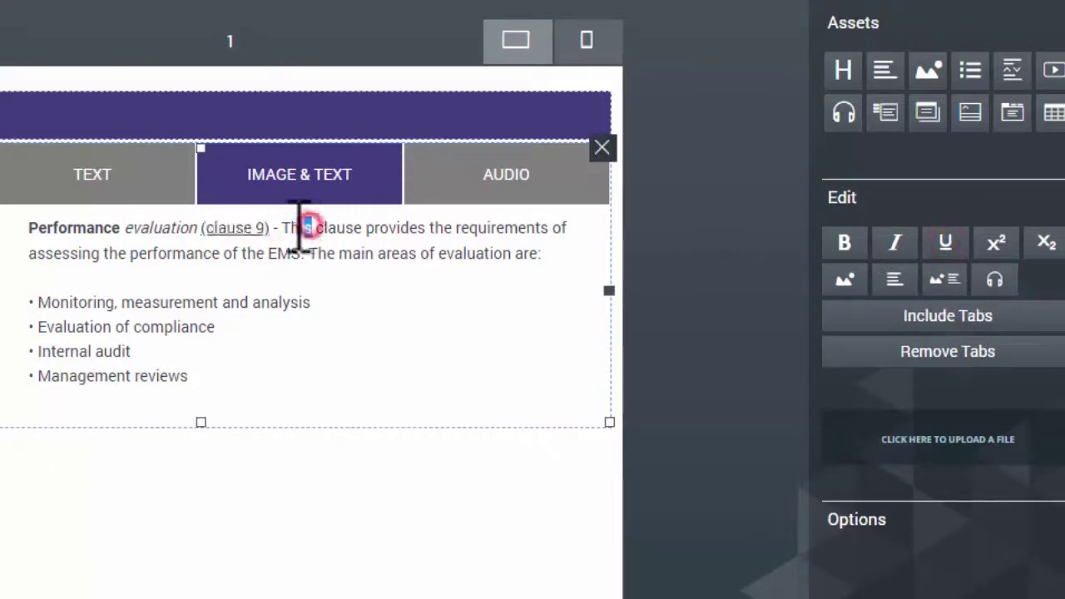
pyautogui.click(995, 242)
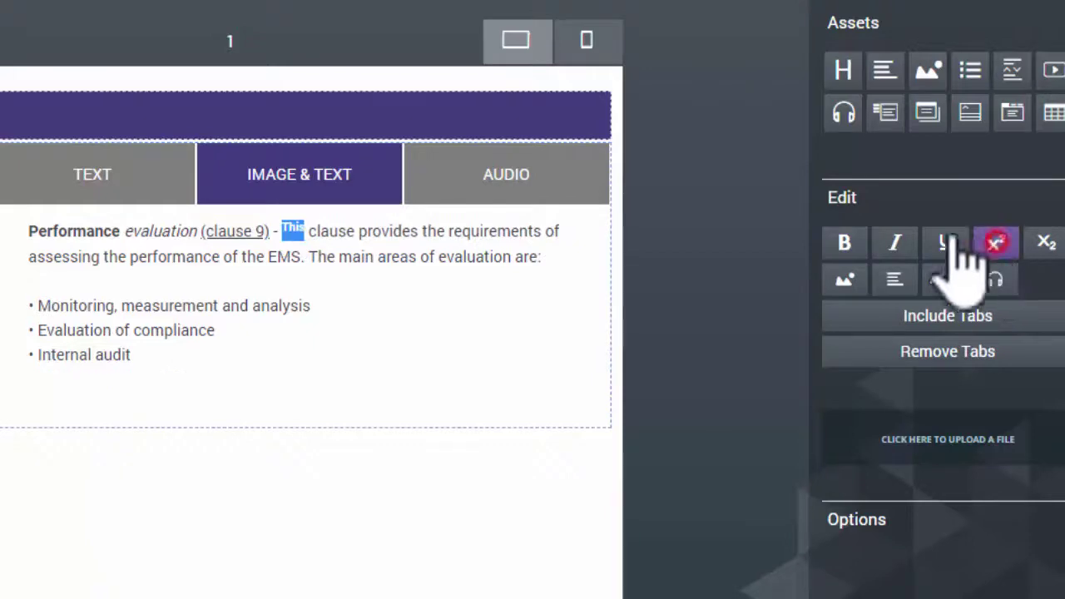
pyautogui.moveTo(354, 231); pyautogui.dragTo(331, 230)
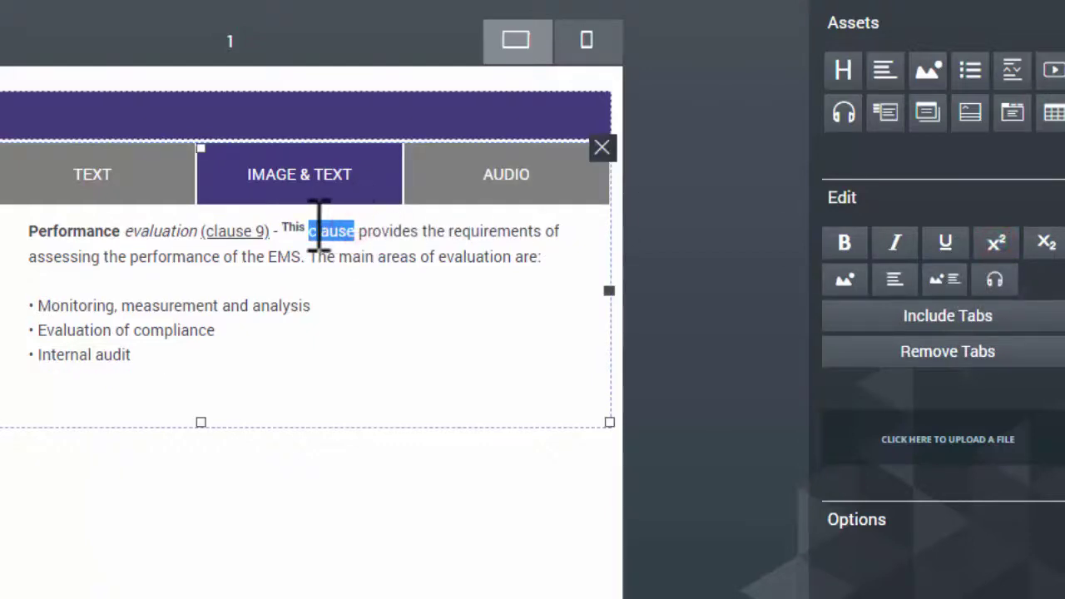
pyautogui.click(1047, 242)
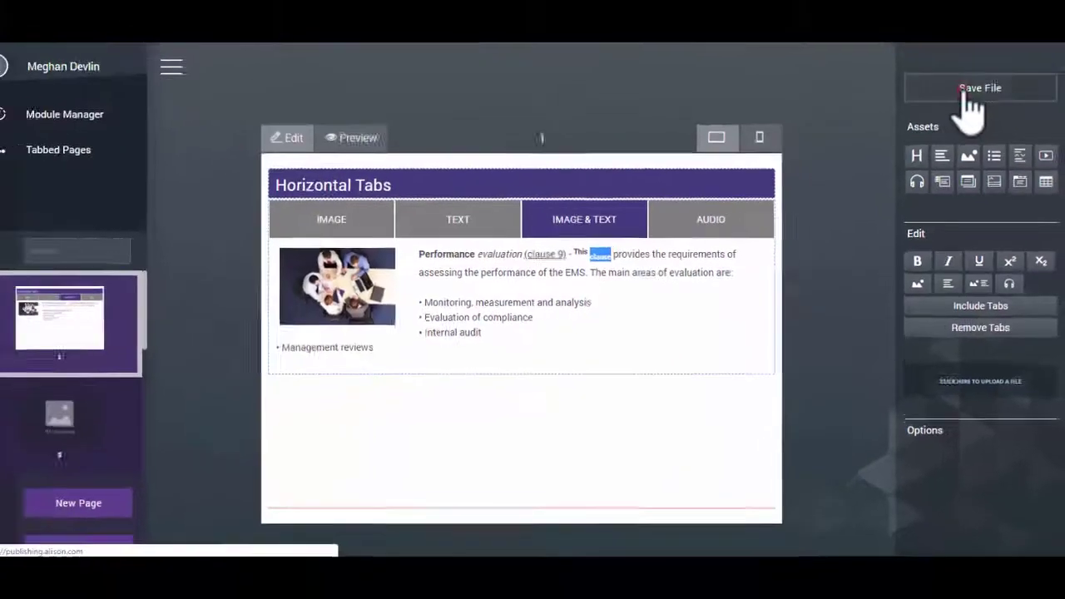
pyautogui.click(968, 94)
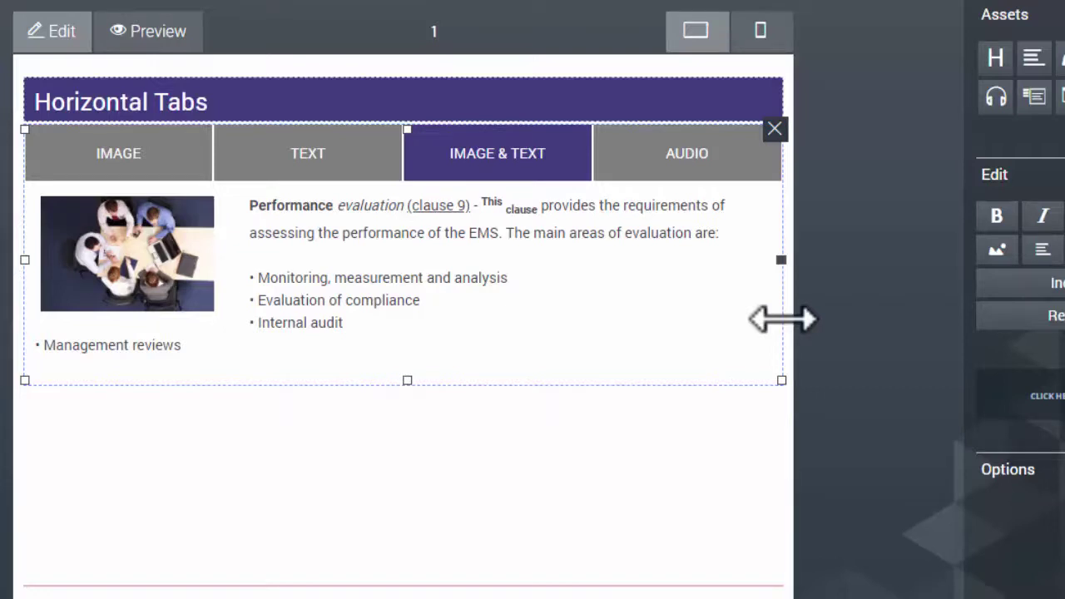
# Try narrowing the horizontal tabs element to just over half the page width, and widen it back to full width.
pyautogui.moveTo(765, 319); pyautogui.dragTo(452, 301)
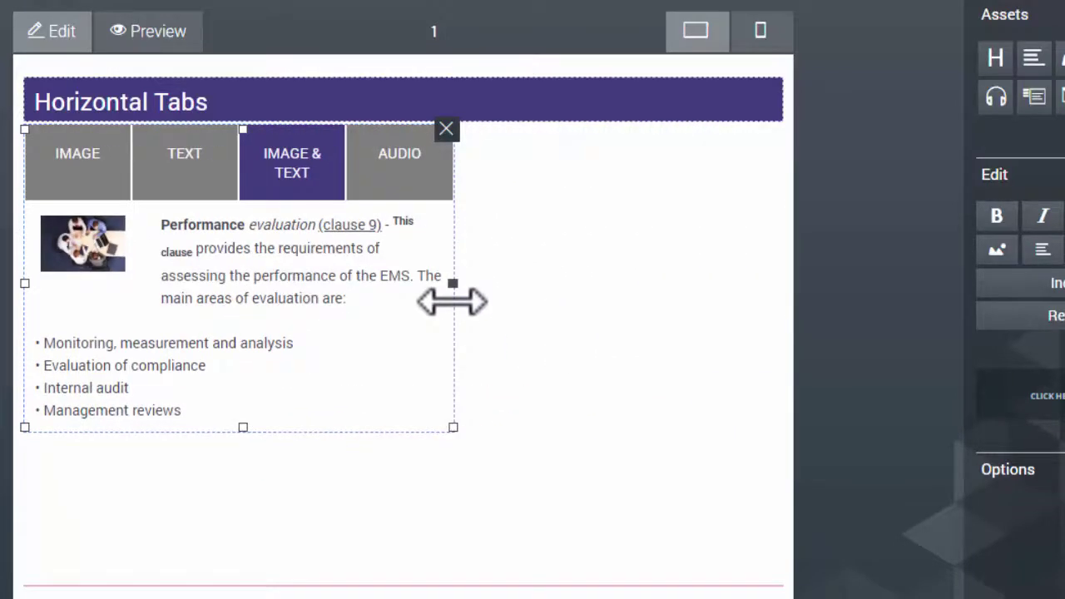
pyautogui.moveTo(451, 301); pyautogui.dragTo(763, 317)
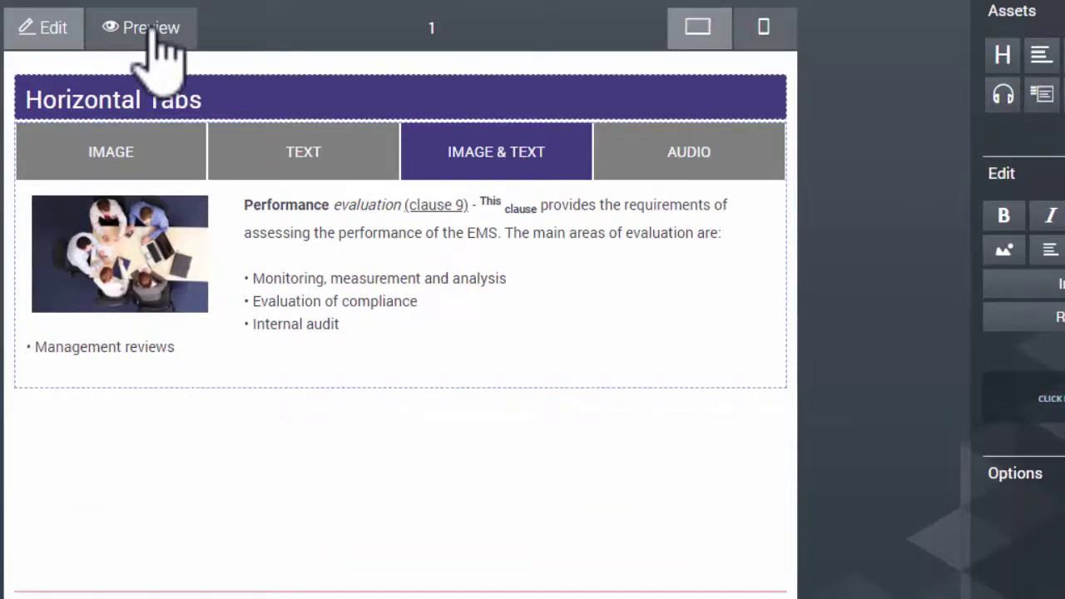
# Make the IMAGE tab the active tab of the horizontal tabs element and save the file.
pyautogui.click(158, 141)
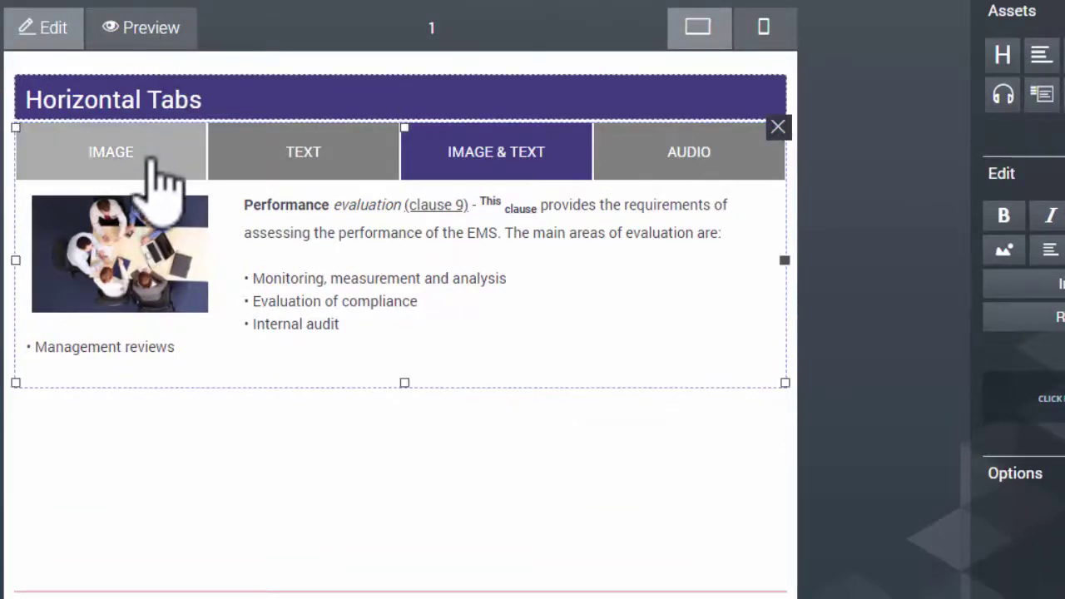
pyautogui.click(150, 156)
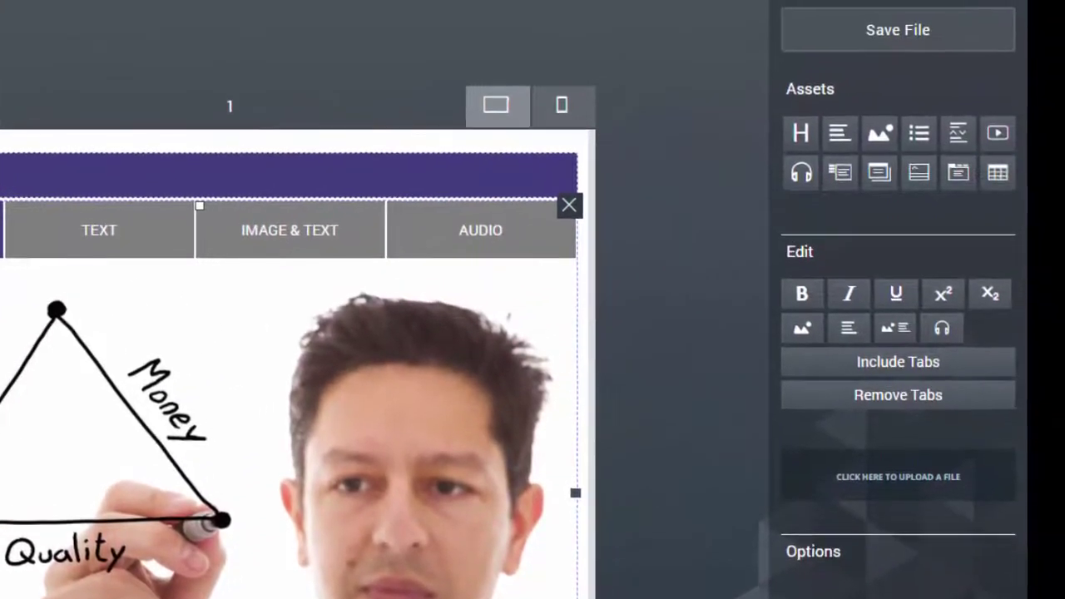
pyautogui.click(892, 31)
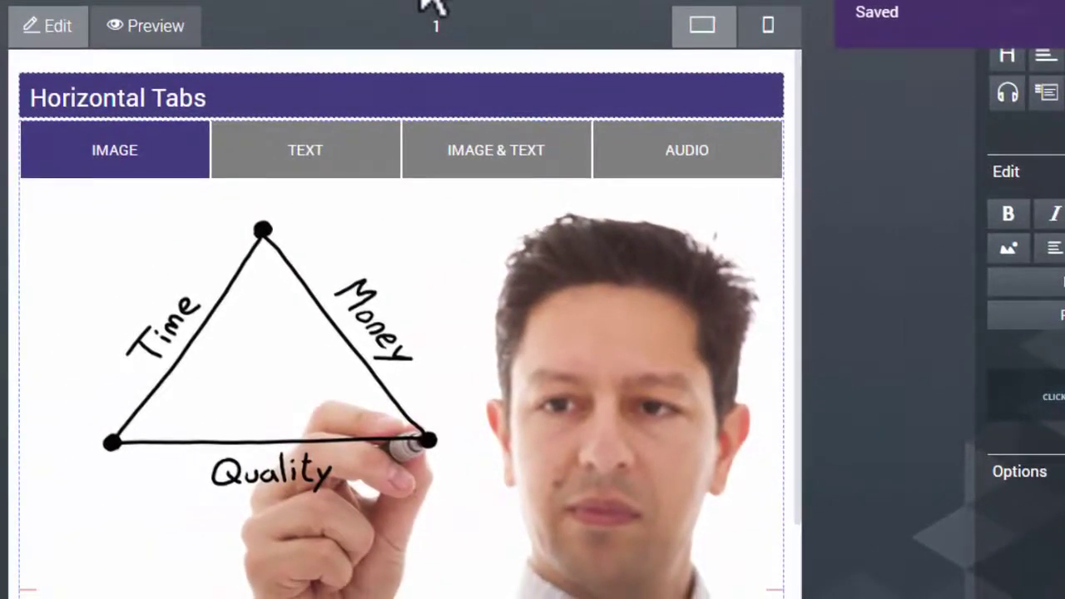
# Preview the page and check the content of the IMAGE, TEXT, IMAGE & TEXT and AUDIO tabs.
pyautogui.click(167, 26)
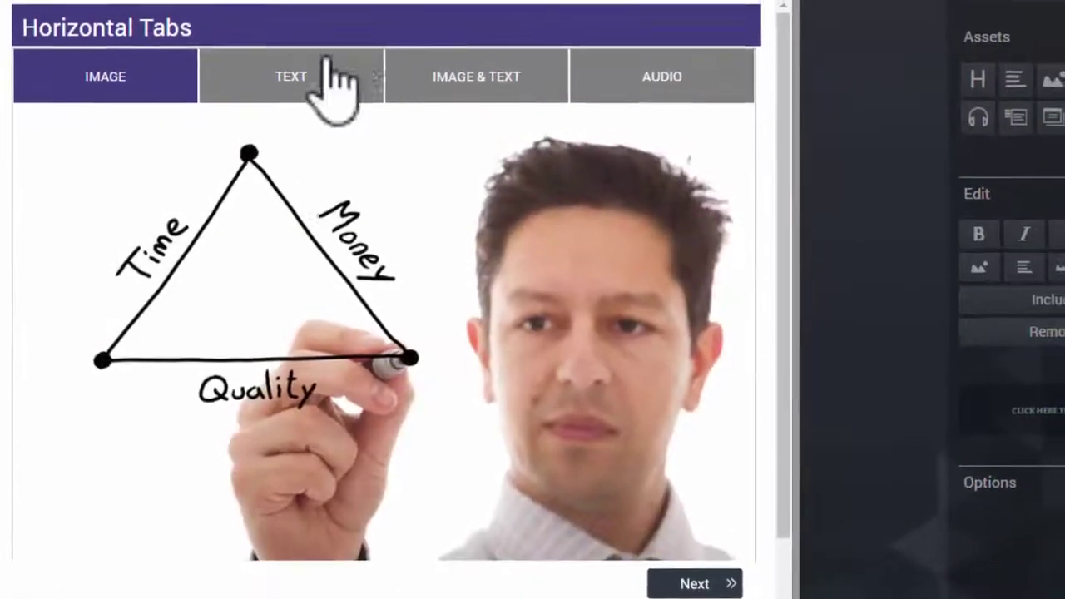
pyautogui.click(320, 86)
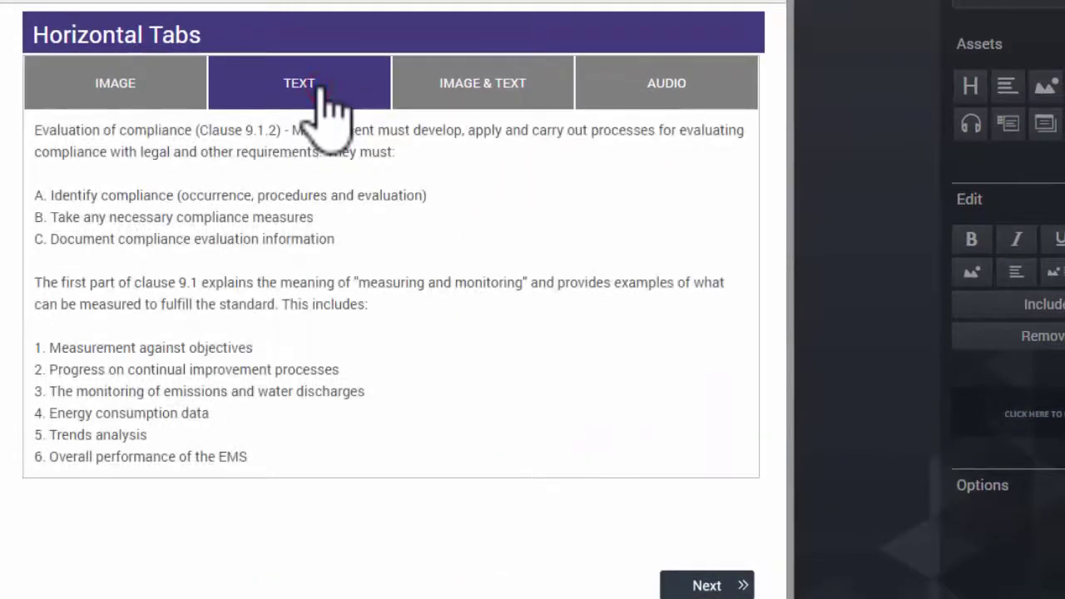
pyautogui.click(501, 80)
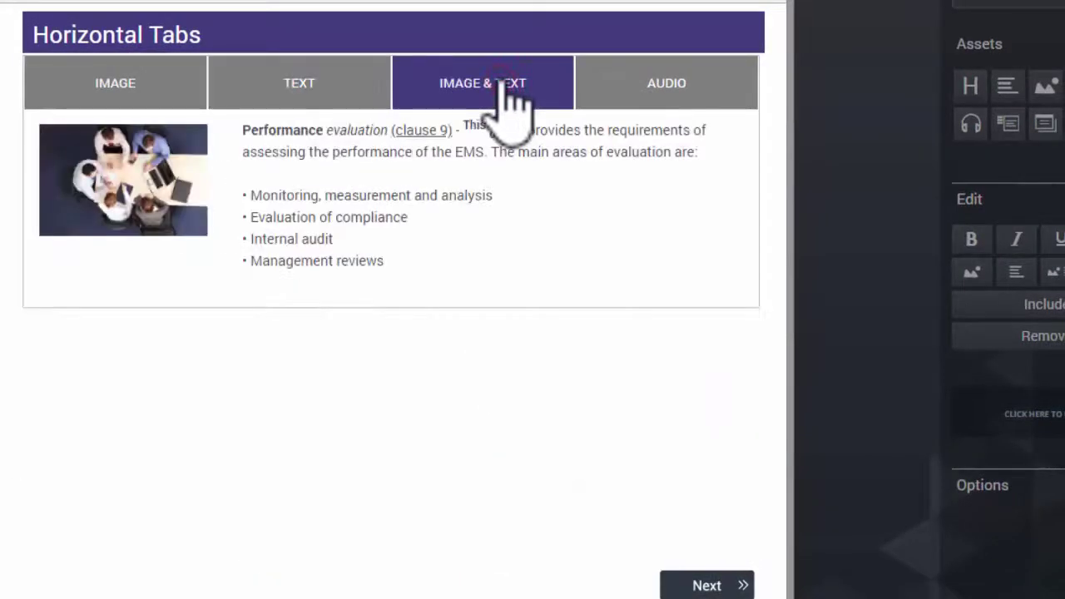
pyautogui.click(646, 84)
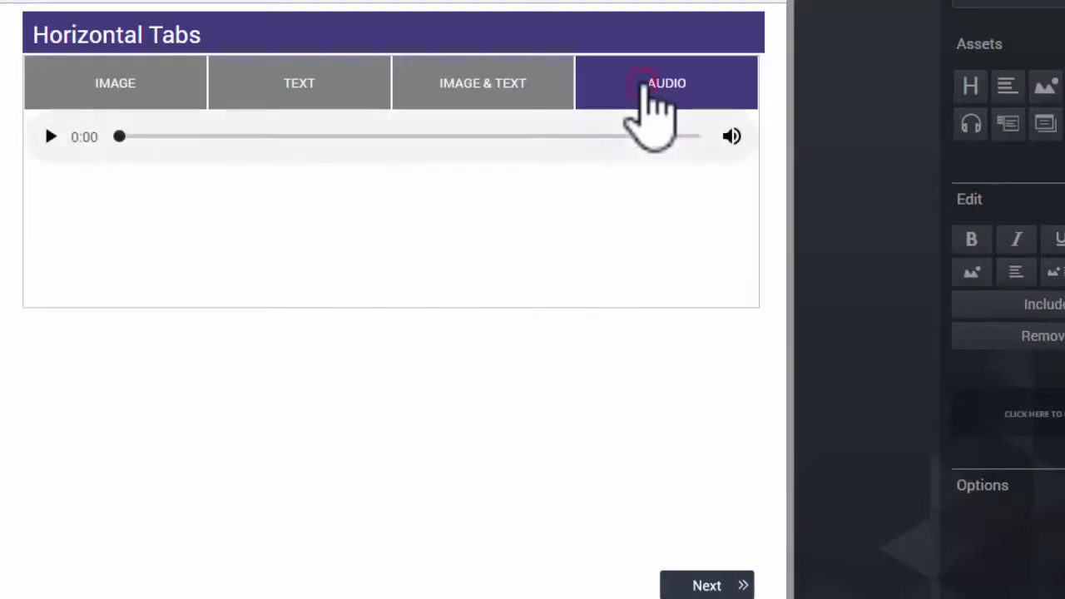